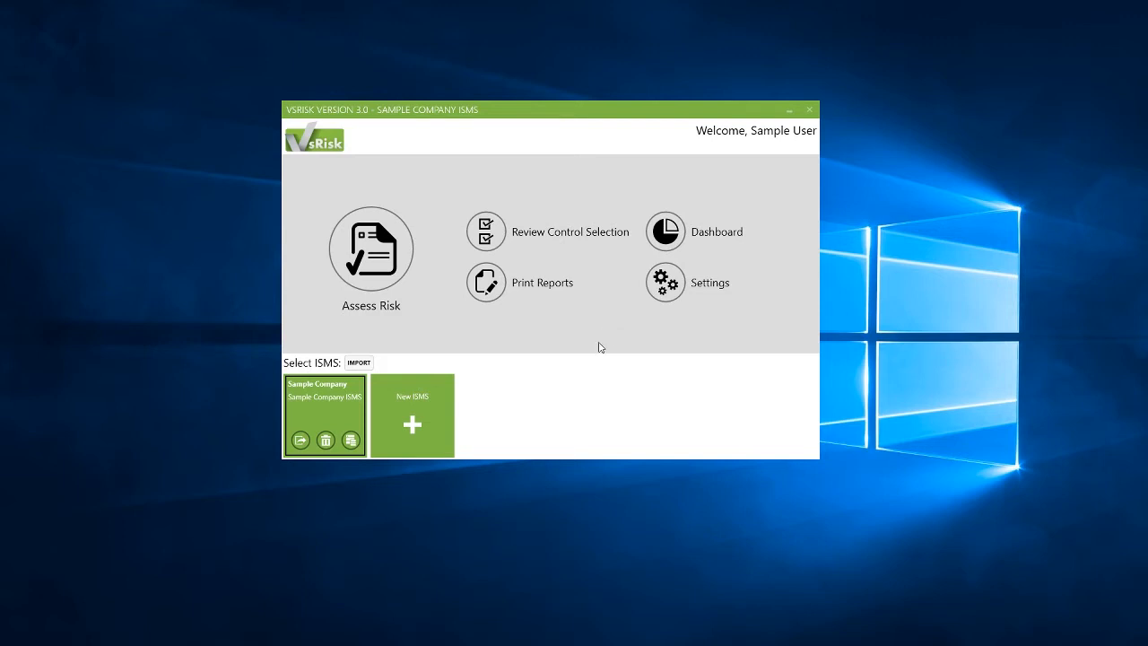
Step: Create a new ISMS and accept the prefilled basic information details
{"action": "left_click", "coordinate": [423, 402]}
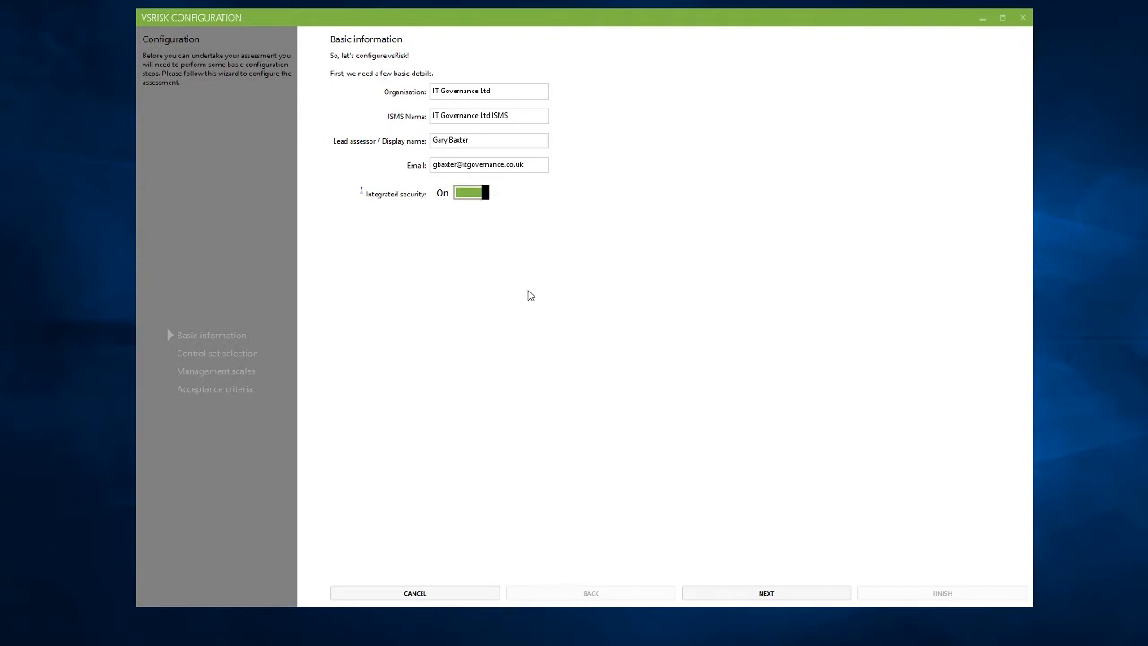
{"action": "left_click", "coordinate": [764, 594]}
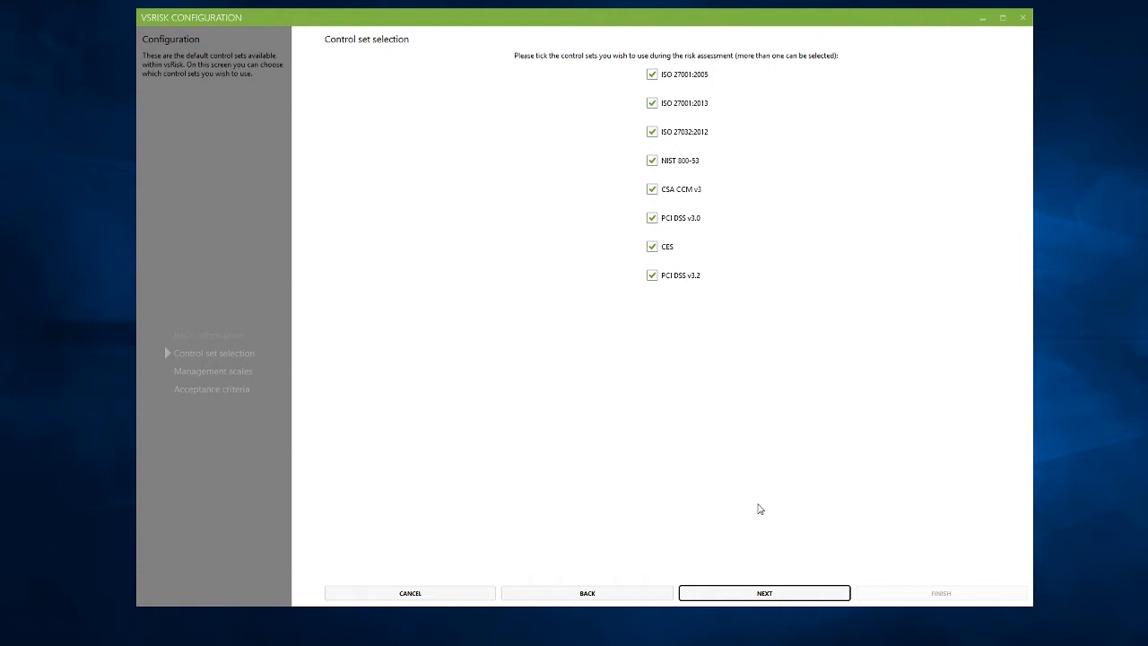
Step: Keep only ISO 27001:2013 ticked among the control sets and continue to the management scales
{"action": "left_click", "coordinate": [652, 275]}
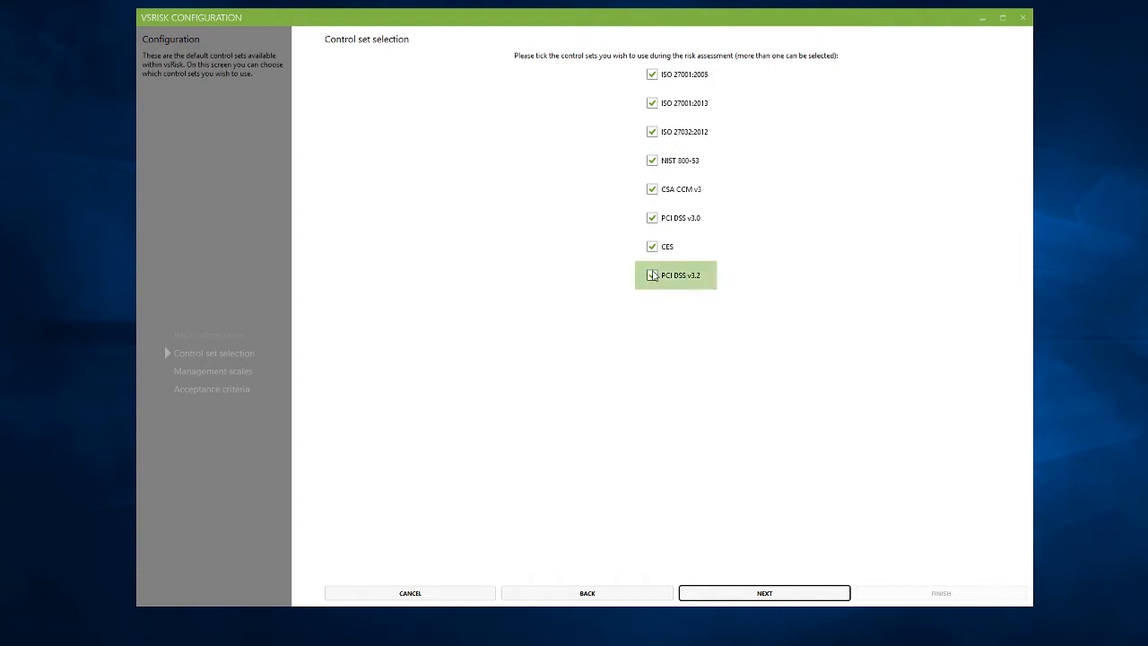
{"action": "left_click", "coordinate": [652, 247]}
{"action": "left_click", "coordinate": [656, 218]}
{"action": "left_click", "coordinate": [653, 189]}
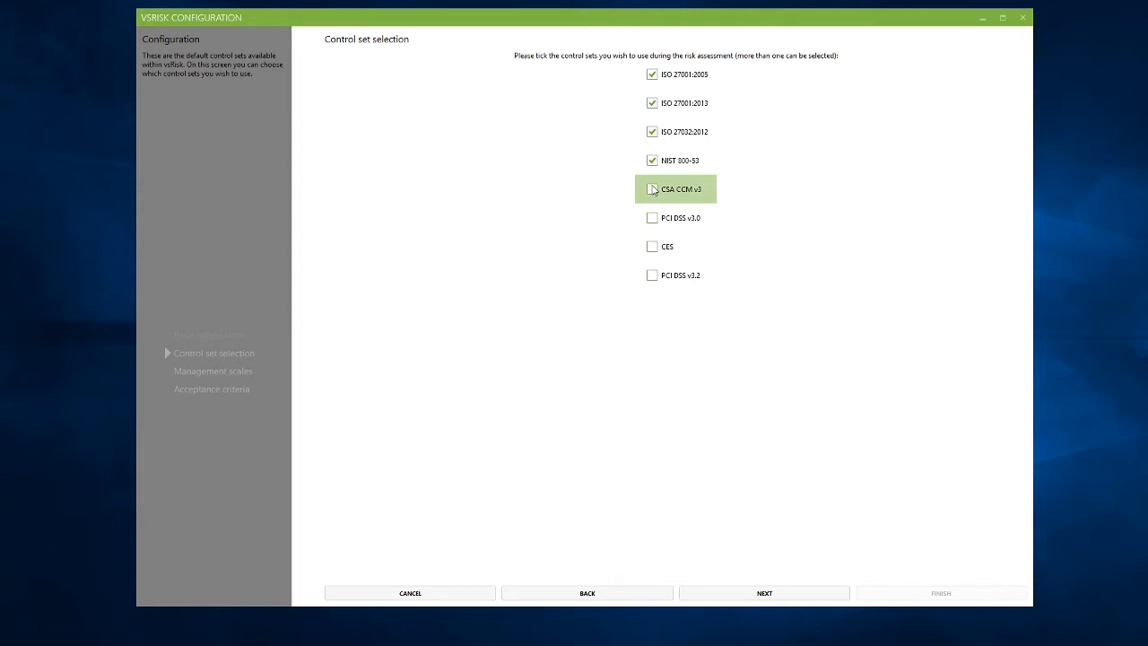
{"action": "left_click", "coordinate": [653, 163]}
{"action": "left_click", "coordinate": [652, 132]}
{"action": "left_click", "coordinate": [652, 74]}
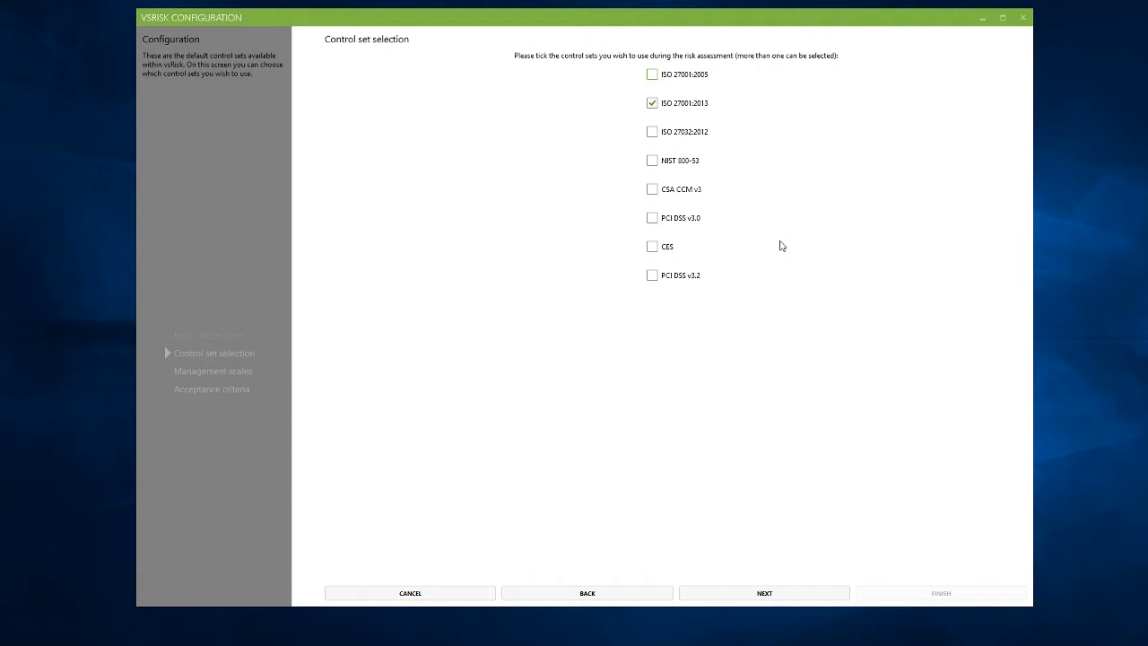
{"action": "left_click", "coordinate": [801, 593]}
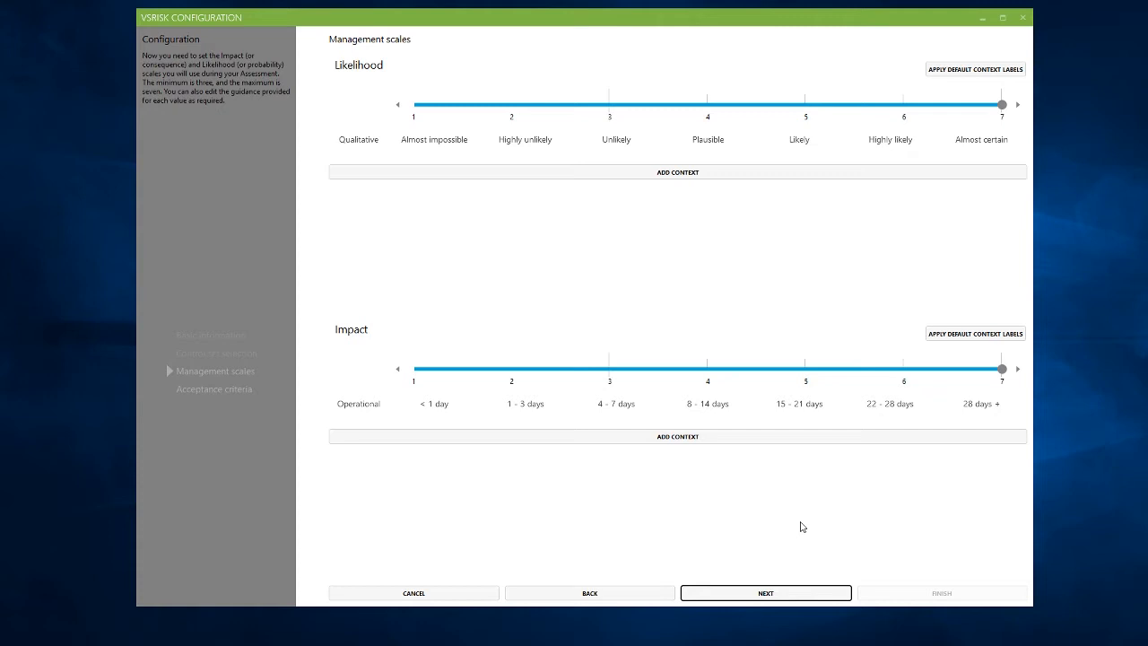
Step: Reduce the Impact scale to 5 levels and the Likelihood scale to 3 levels
{"action": "left_click_drag", "start_coordinate": [1003, 369], "coordinate": [807, 371]}
{"action": "left_click_drag", "start_coordinate": [1002, 105], "coordinate": [631, 115]}
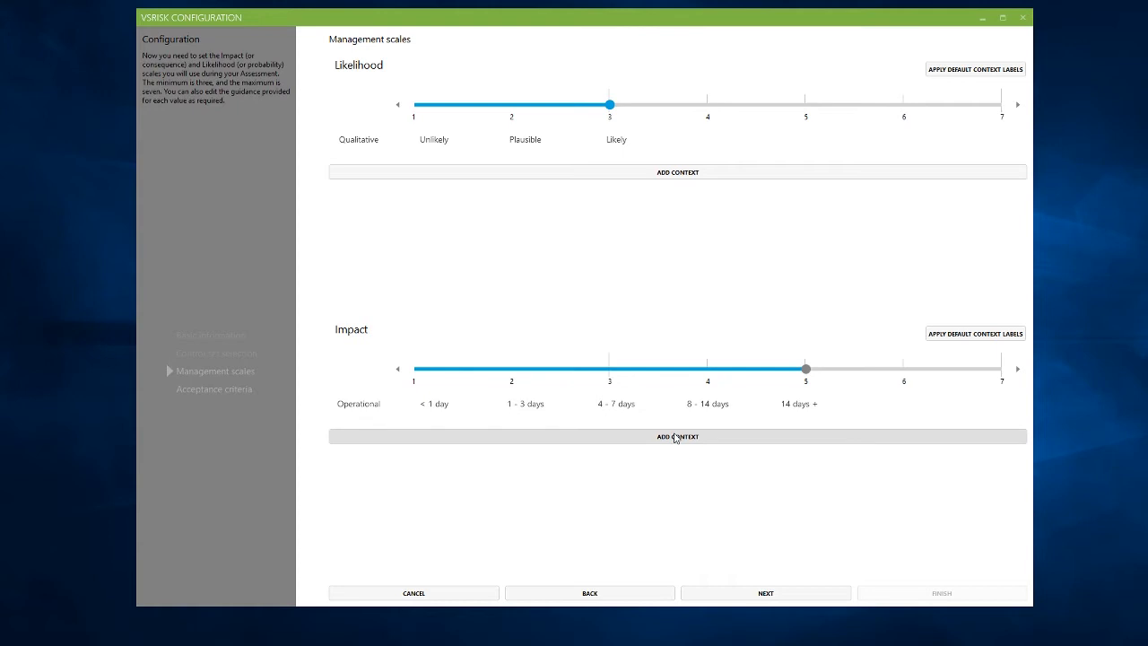
Step: Add a Financial impact context with <£100 for level 1, then delete that context row
{"action": "left_click", "coordinate": [679, 446]}
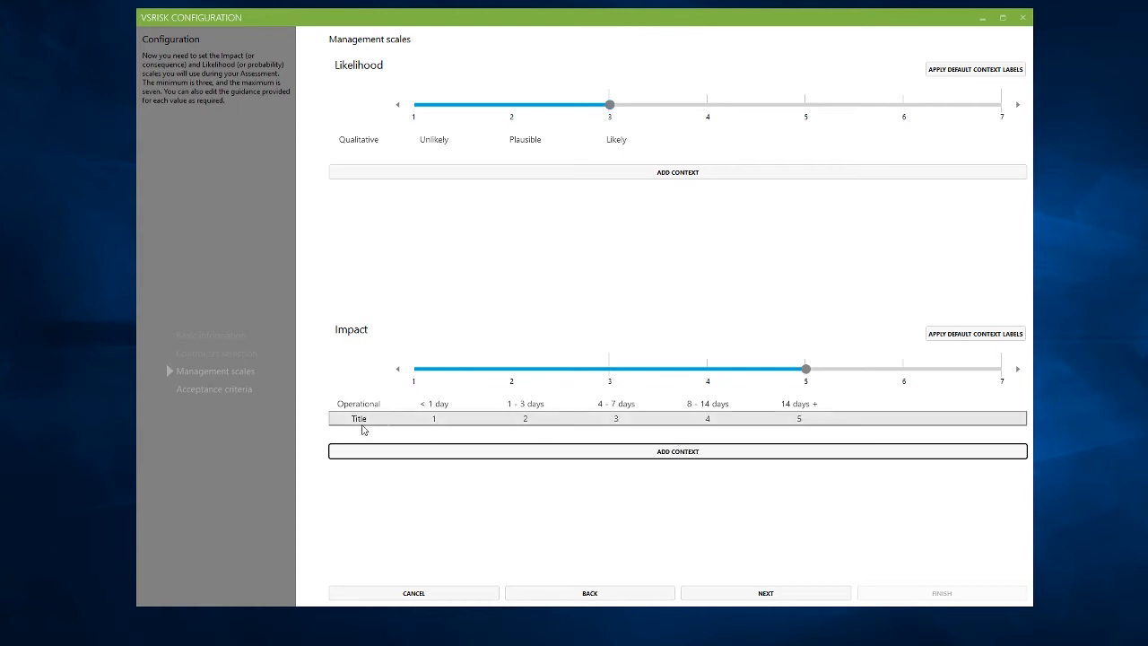
{"action": "double_click", "coordinate": [364, 427]}
{"action": "type", "text": "Fin"}
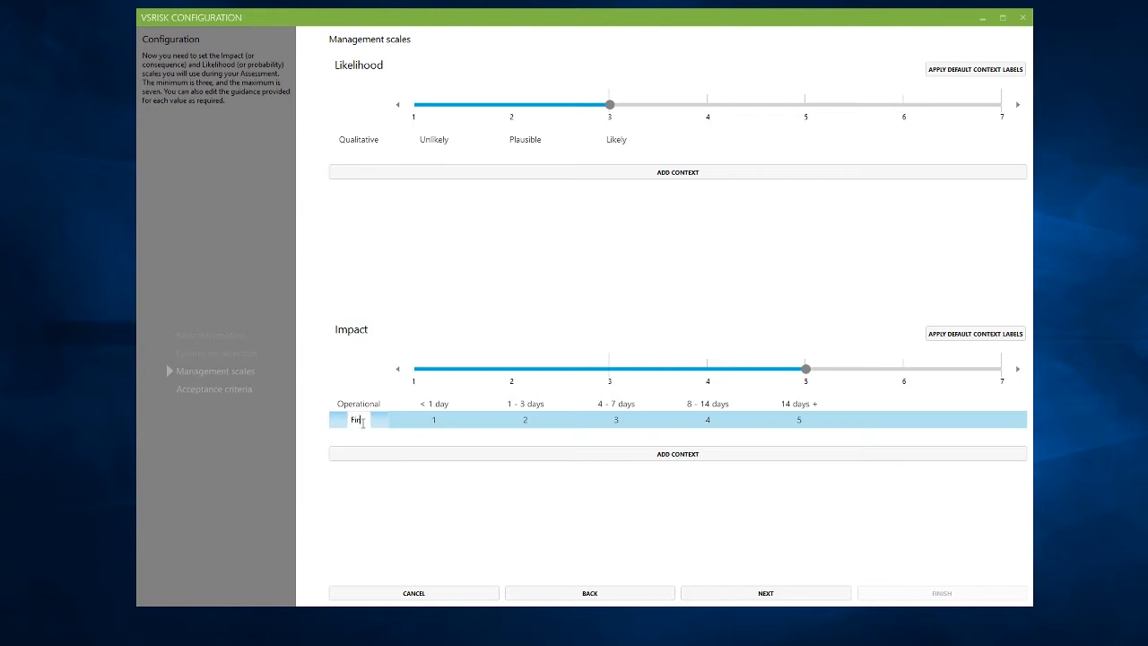
{"action": "type", "text": "ancial"}
{"action": "left_click", "coordinate": [446, 426]}
{"action": "type", "text": "<"}
{"action": "type", "text": "£100"}
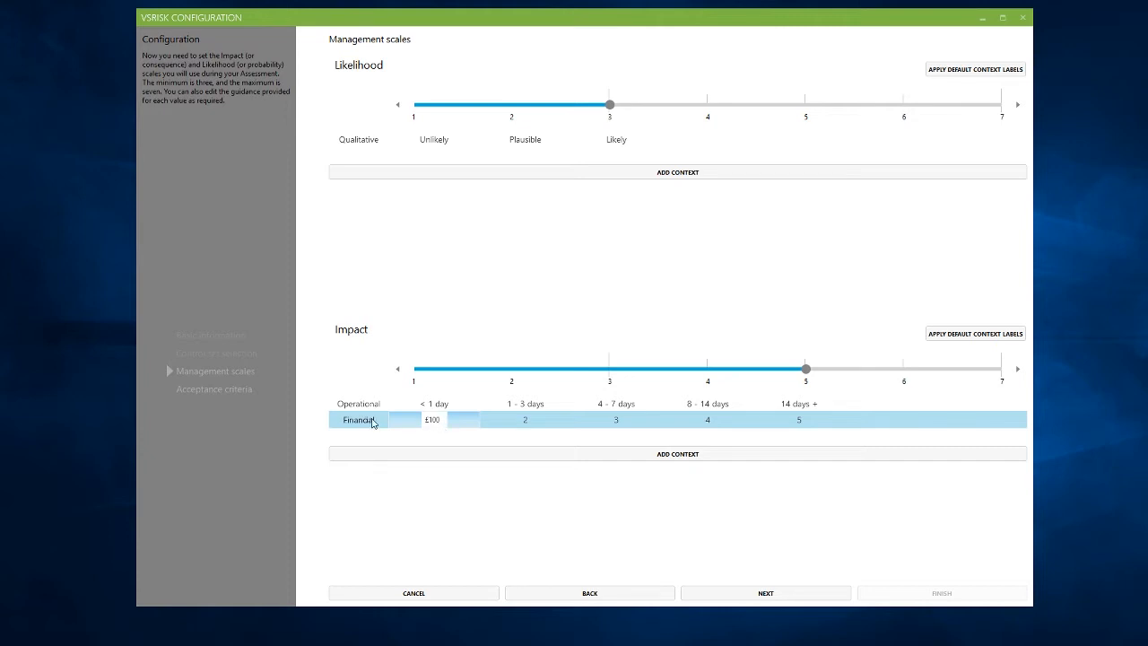
{"action": "right_click", "coordinate": [373, 424]}
{"action": "left_click", "coordinate": [399, 428]}
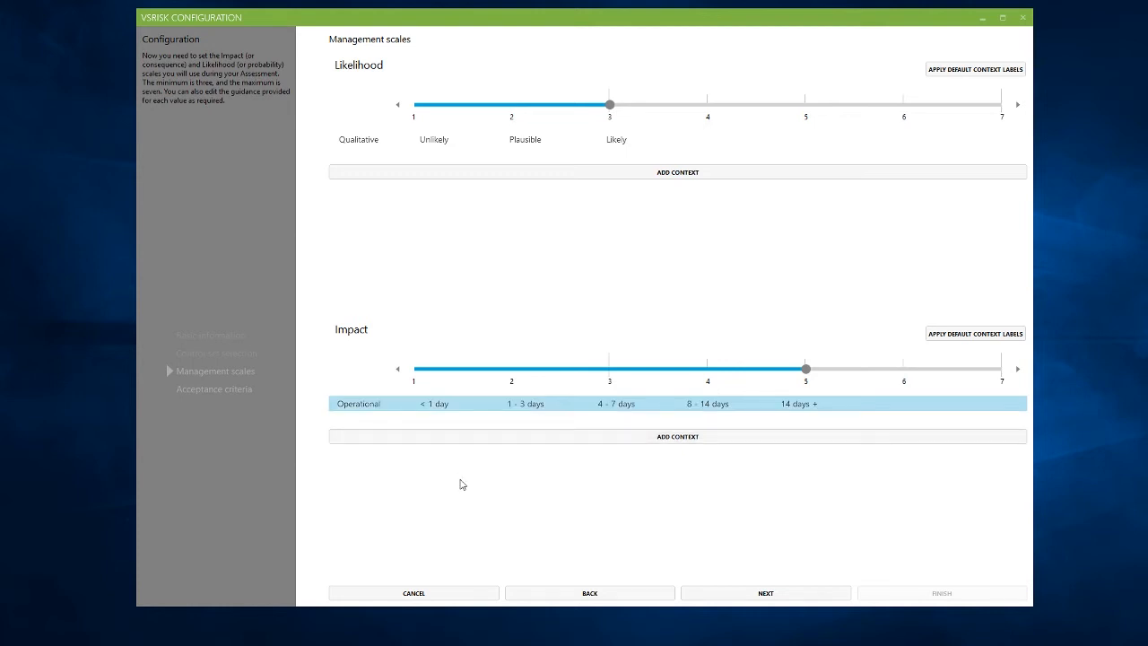
Step: Proceed to acceptance criteria, allow additional criteria and add a new criterion
{"action": "left_click", "coordinate": [781, 596]}
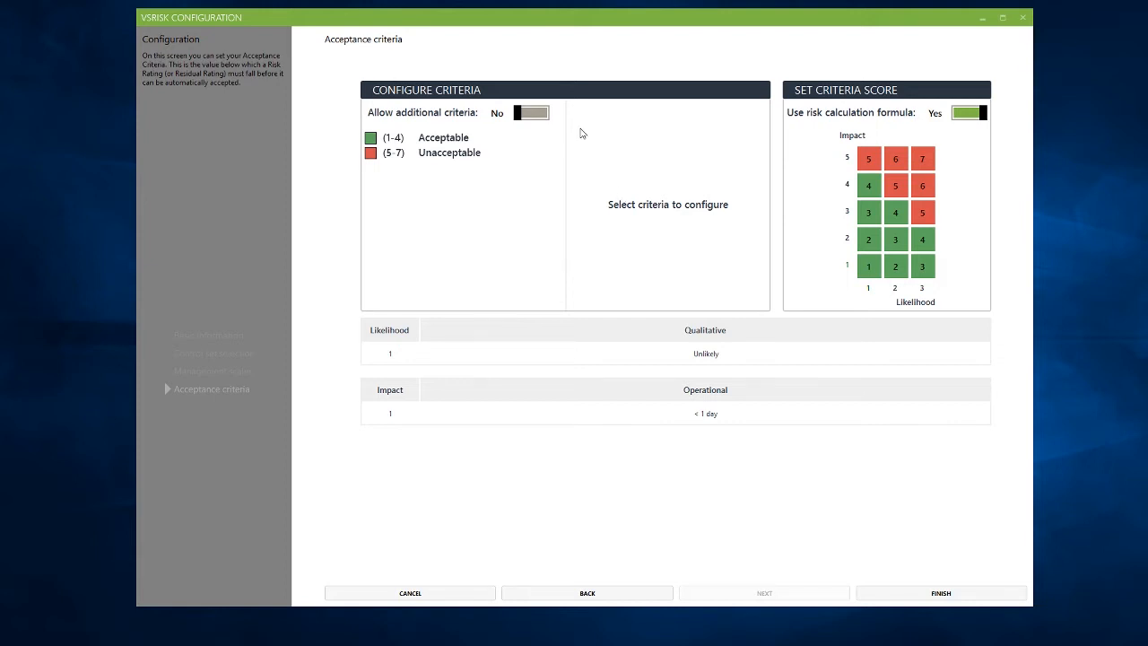
{"action": "left_click", "coordinate": [529, 120]}
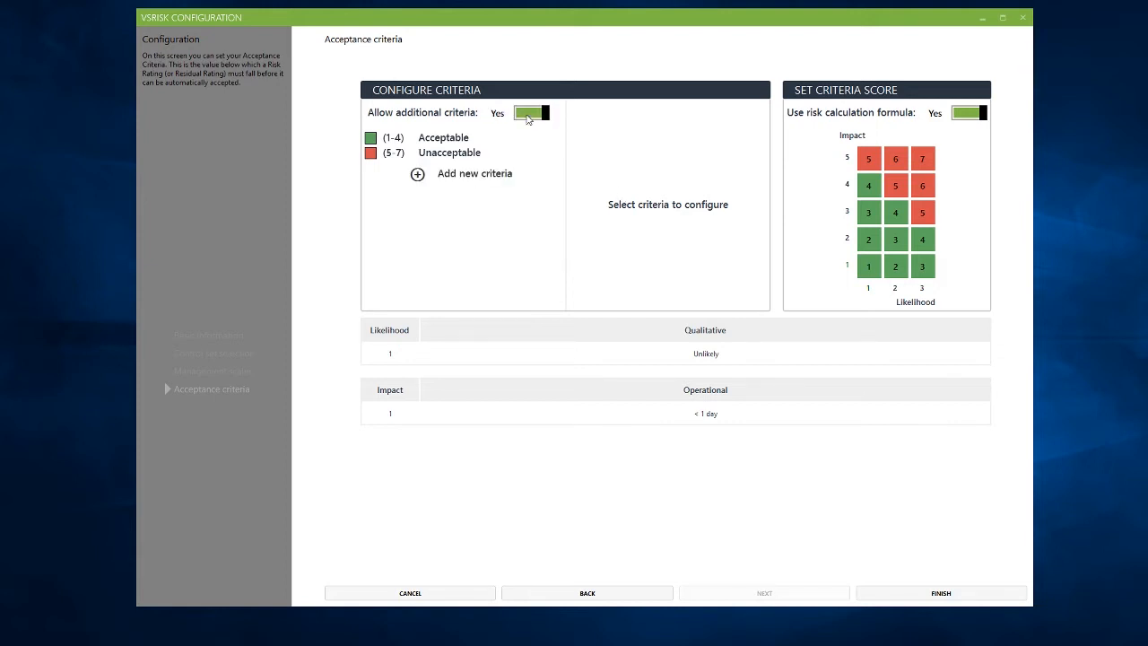
{"action": "left_click", "coordinate": [479, 179]}
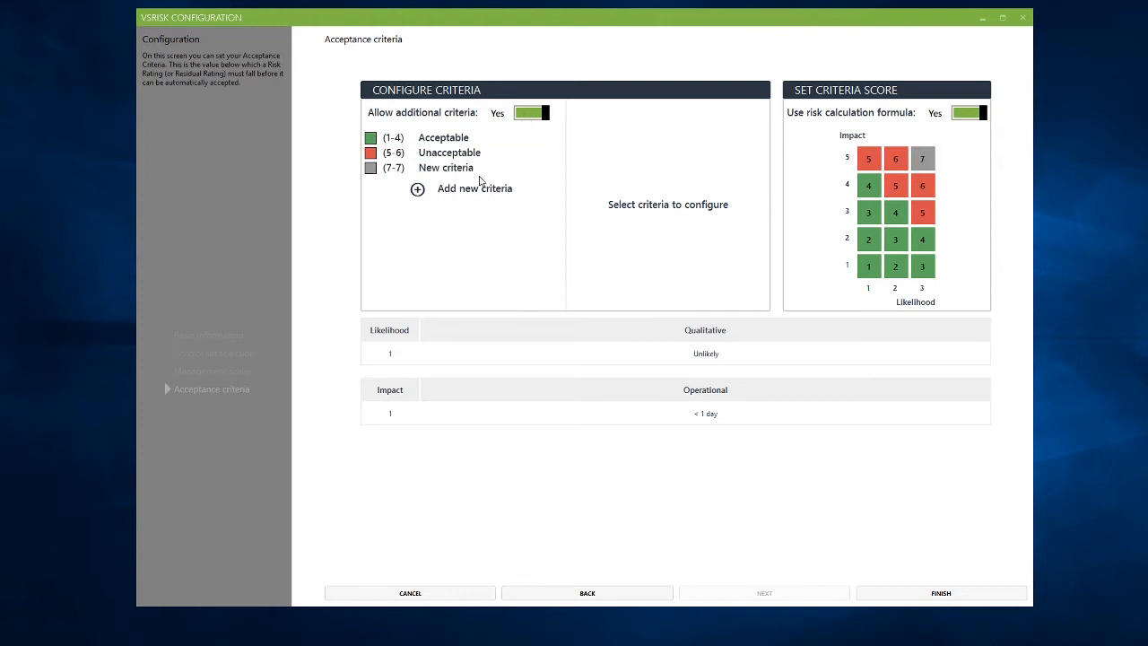
Step: Rename the new criterion Disaster and give it an orange colour
{"action": "left_click", "coordinate": [466, 173]}
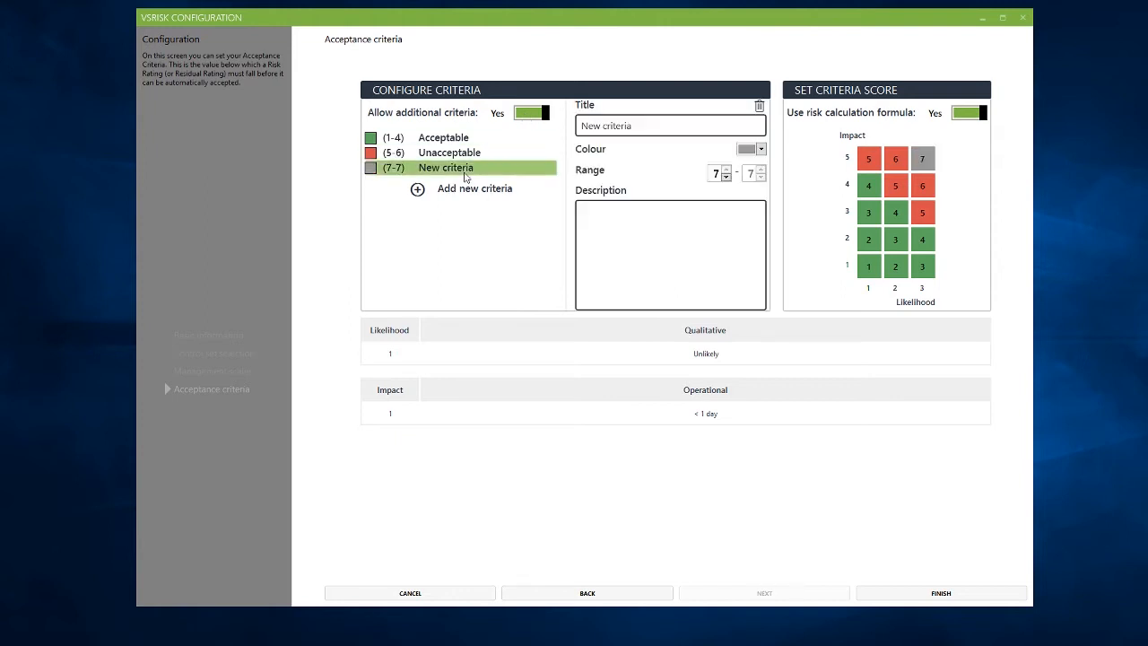
{"action": "left_click_drag", "start_coordinate": [641, 126], "coordinate": [571, 124]}
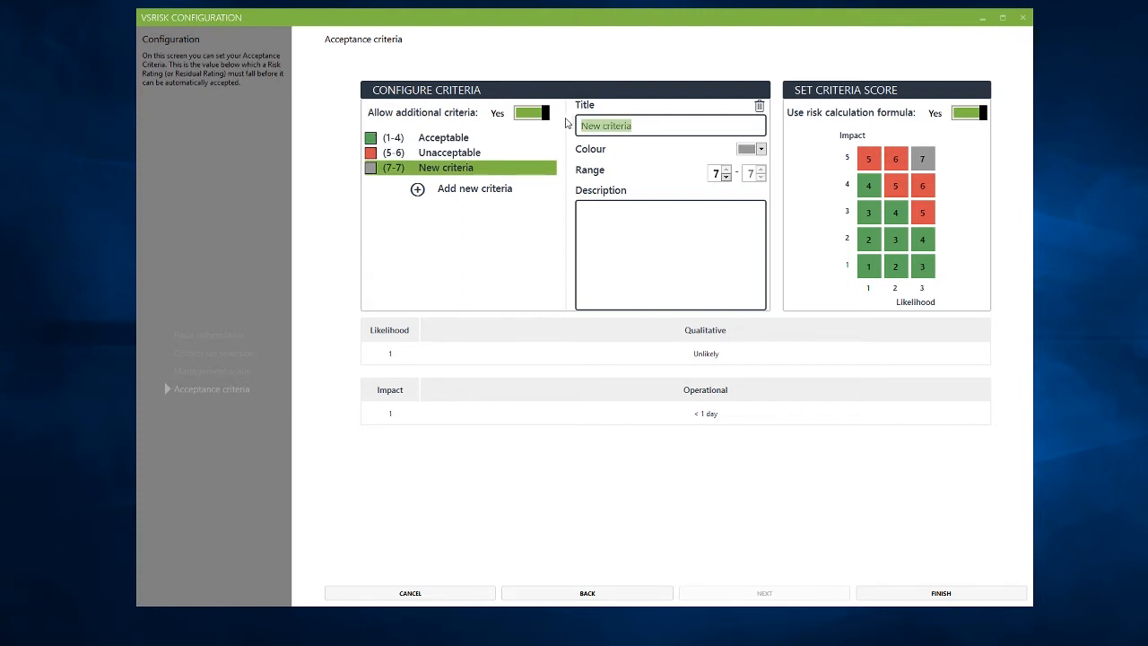
{"action": "type", "text": "Disaster"}
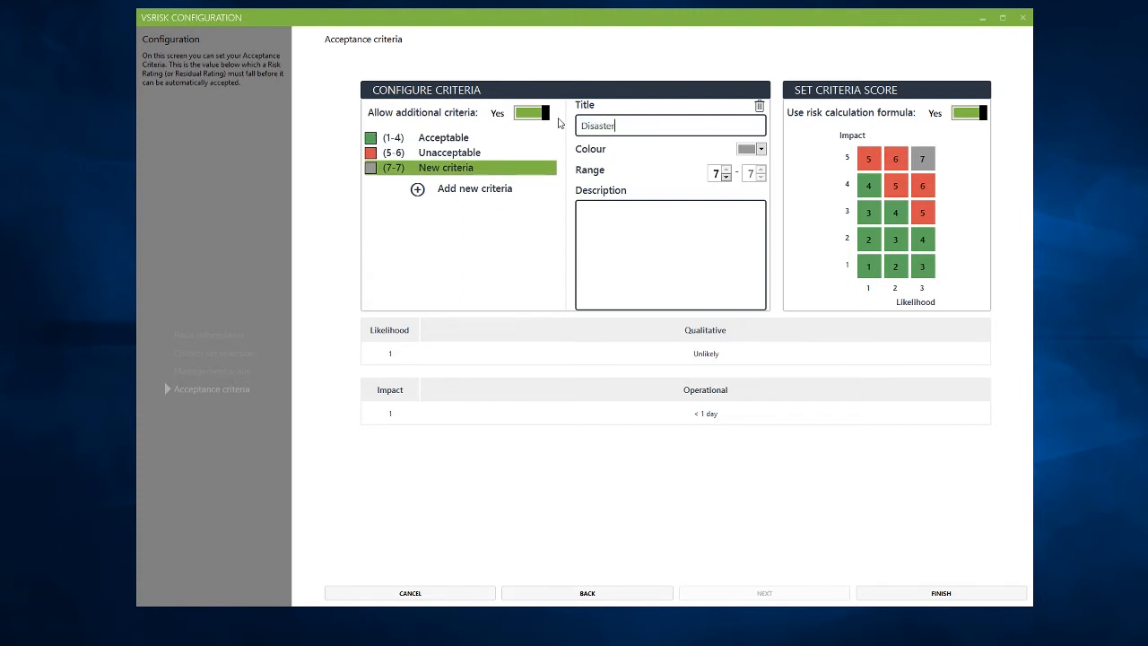
{"action": "left_click", "coordinate": [761, 150]}
{"action": "left_click", "coordinate": [844, 360]}
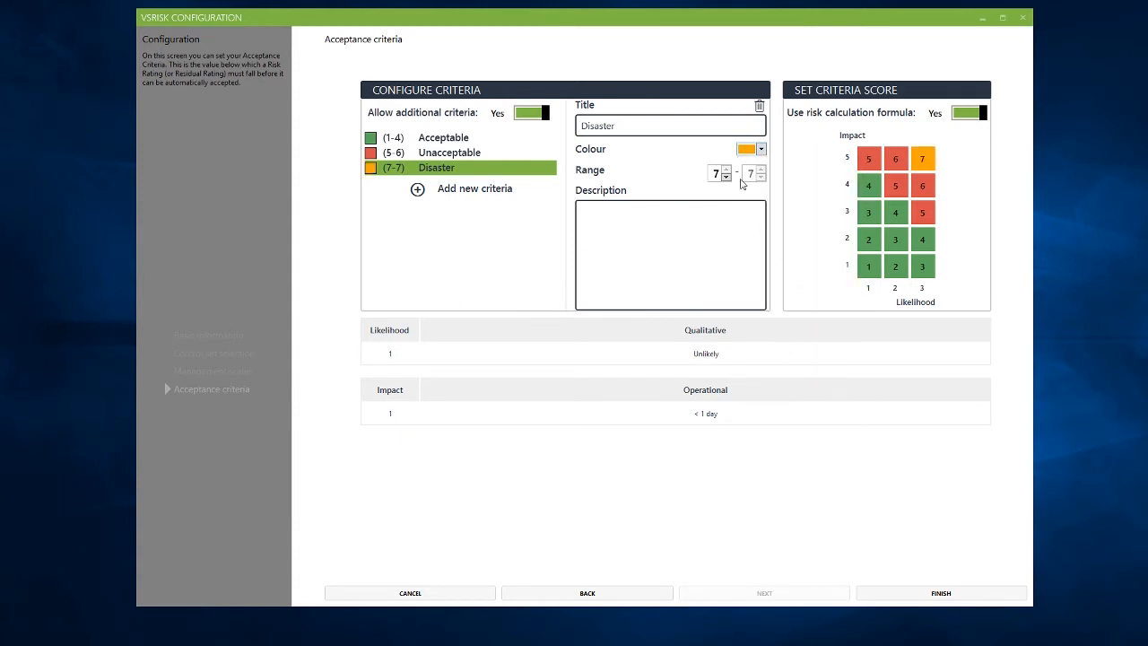
Step: Set the Disaster range to start at 6 and finish the configuration wizard
{"action": "left_click", "coordinate": [725, 177]}
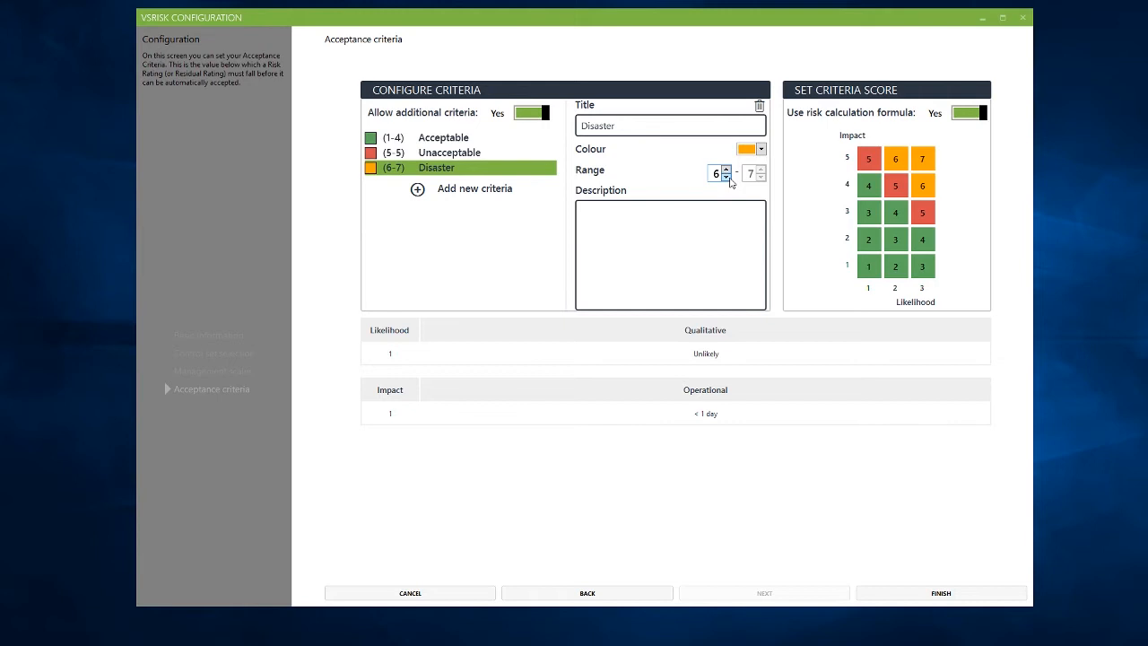
{"action": "left_click", "coordinate": [701, 210]}
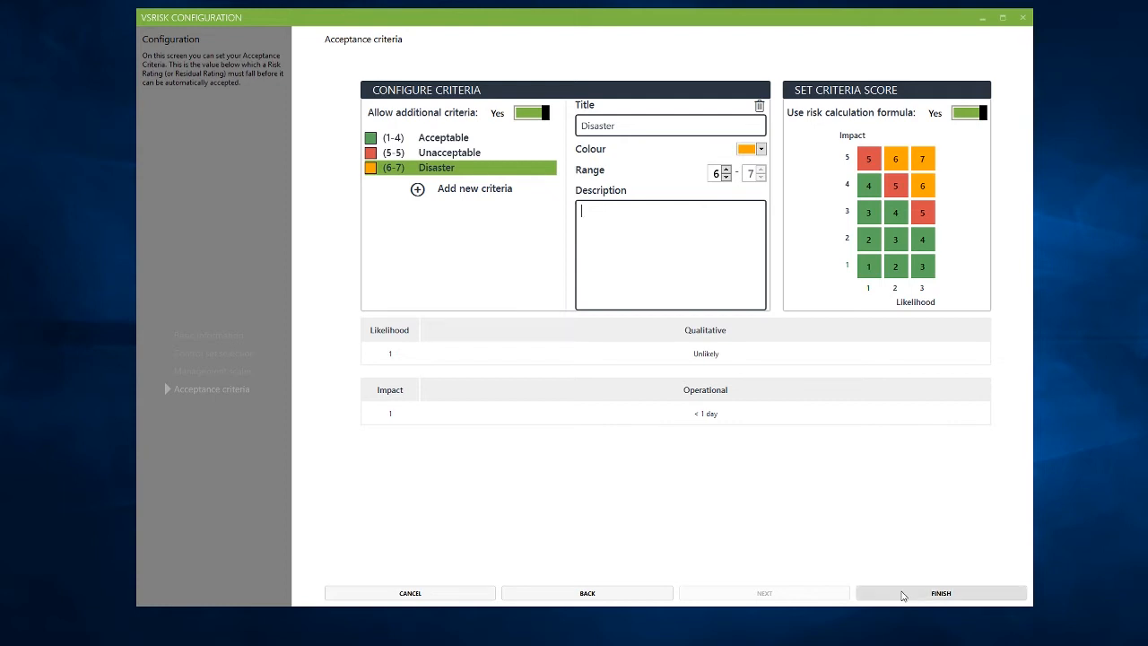
{"action": "left_click", "coordinate": [903, 596]}
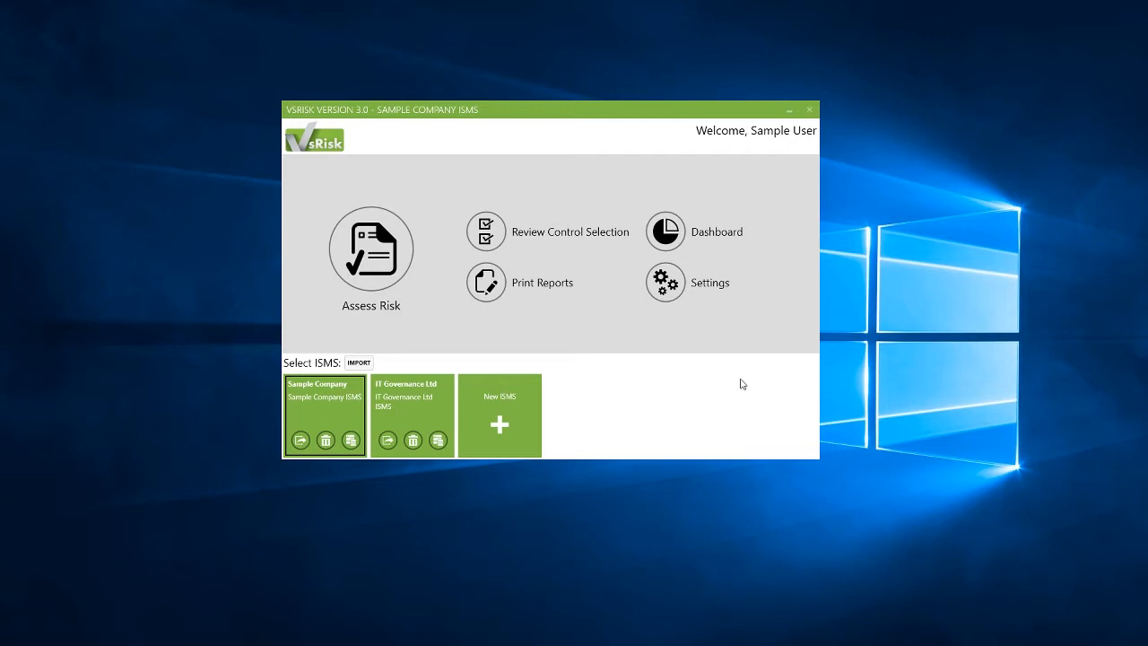
Step: Open Assess Risk and cycle the tree view through Group, Asset and Scenario, returning to Owner
{"action": "left_click", "coordinate": [362, 239]}
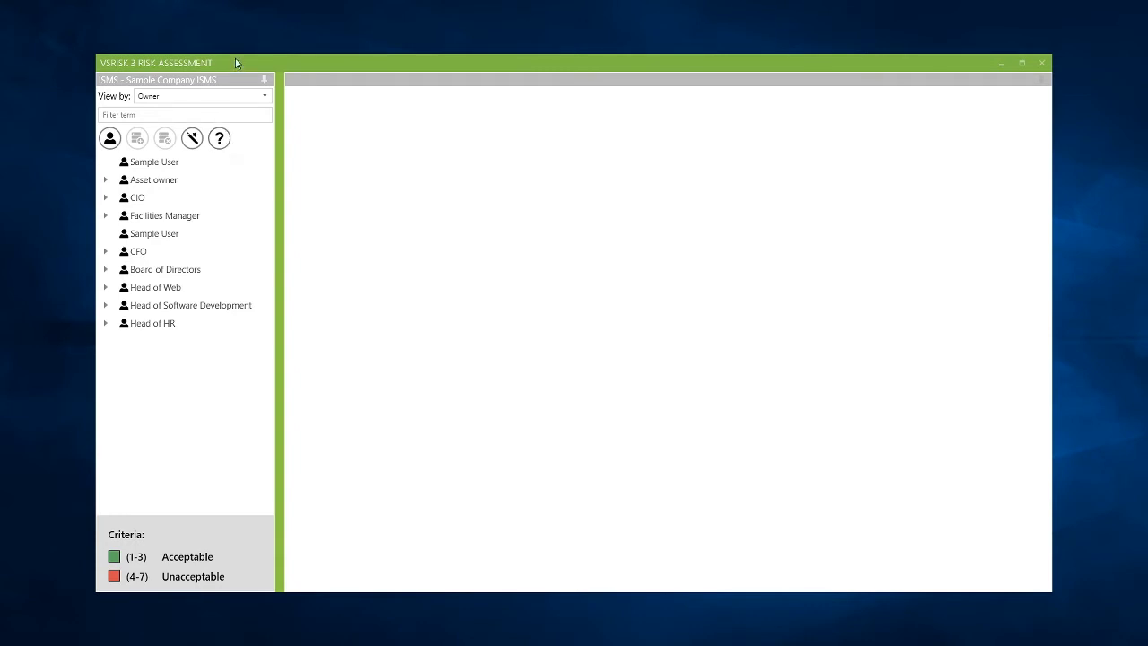
{"action": "left_click", "coordinate": [218, 95]}
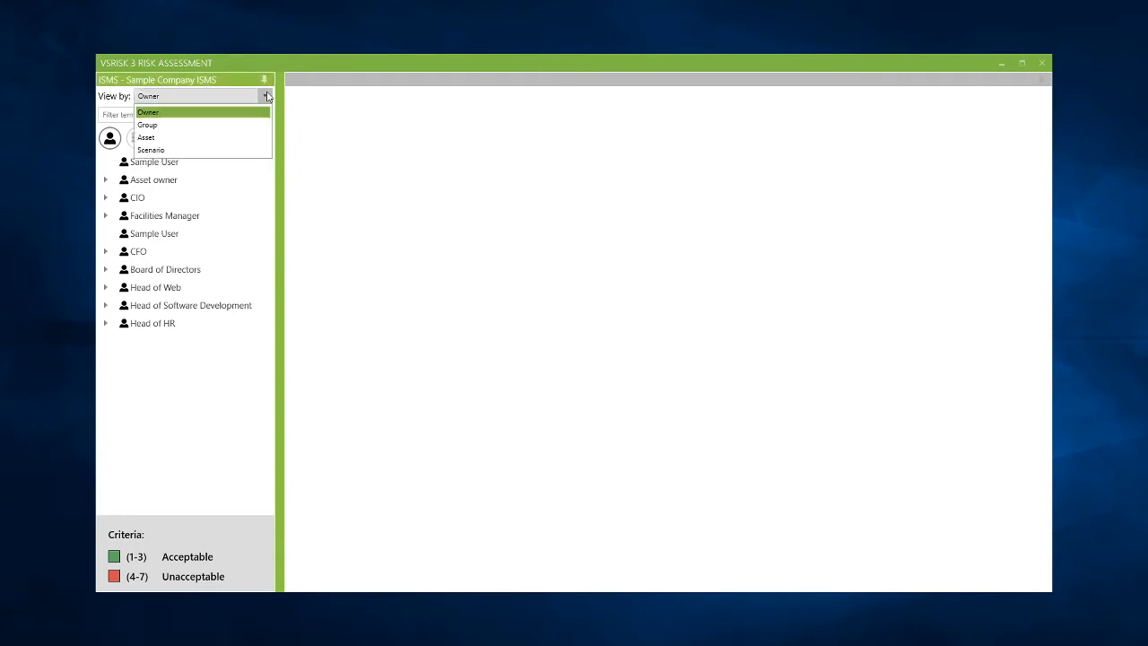
{"action": "left_click", "coordinate": [221, 126]}
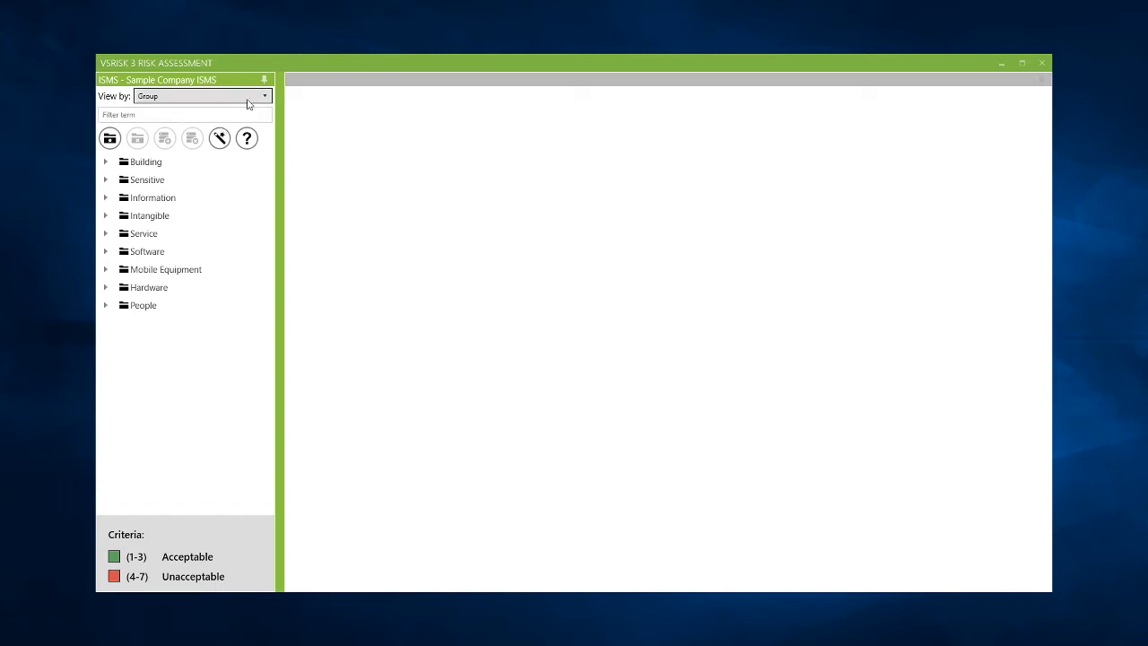
{"action": "left_click", "coordinate": [247, 104]}
{"action": "left_click", "coordinate": [243, 137]}
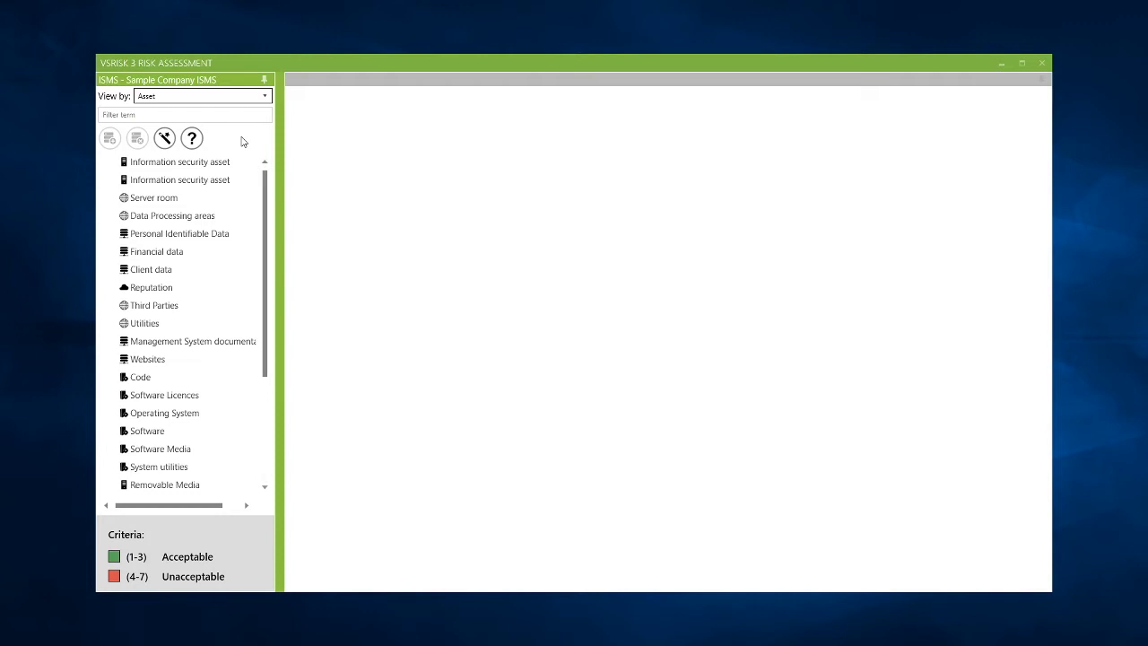
{"action": "left_click", "coordinate": [247, 104]}
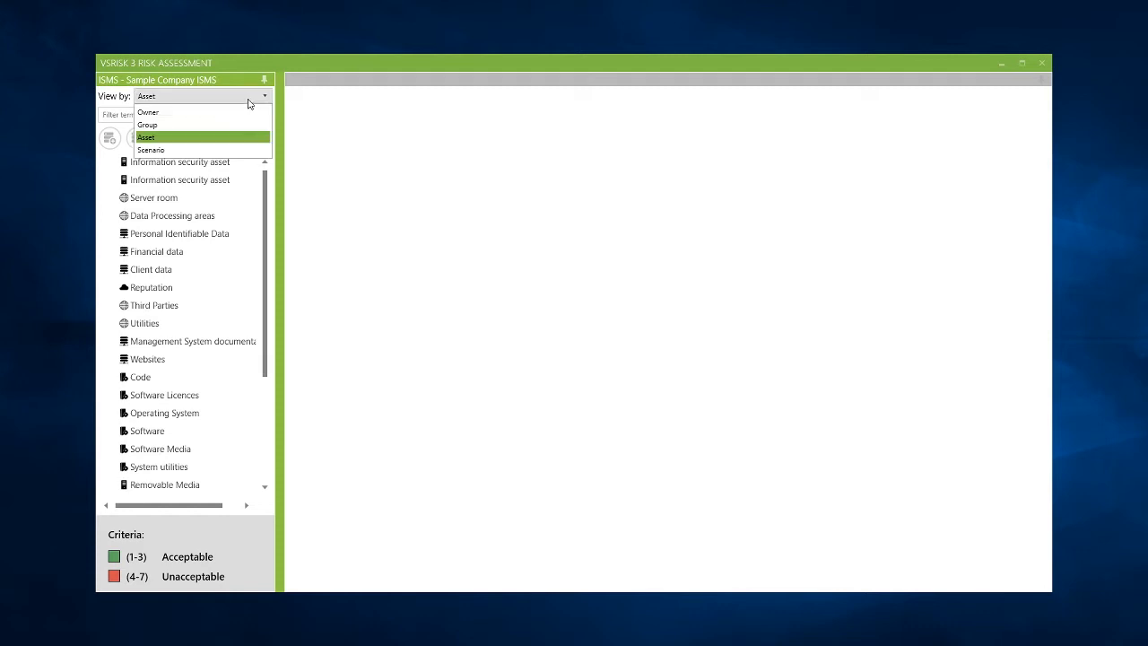
{"action": "left_click", "coordinate": [227, 151]}
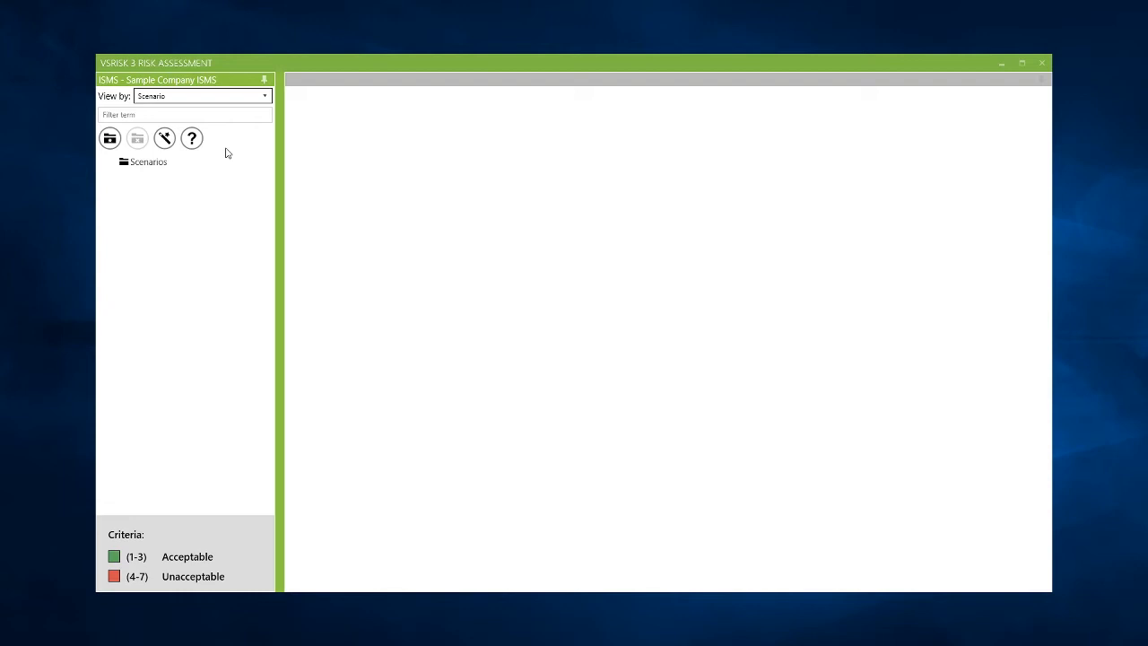
{"action": "left_click", "coordinate": [216, 99]}
{"action": "left_click", "coordinate": [210, 119]}
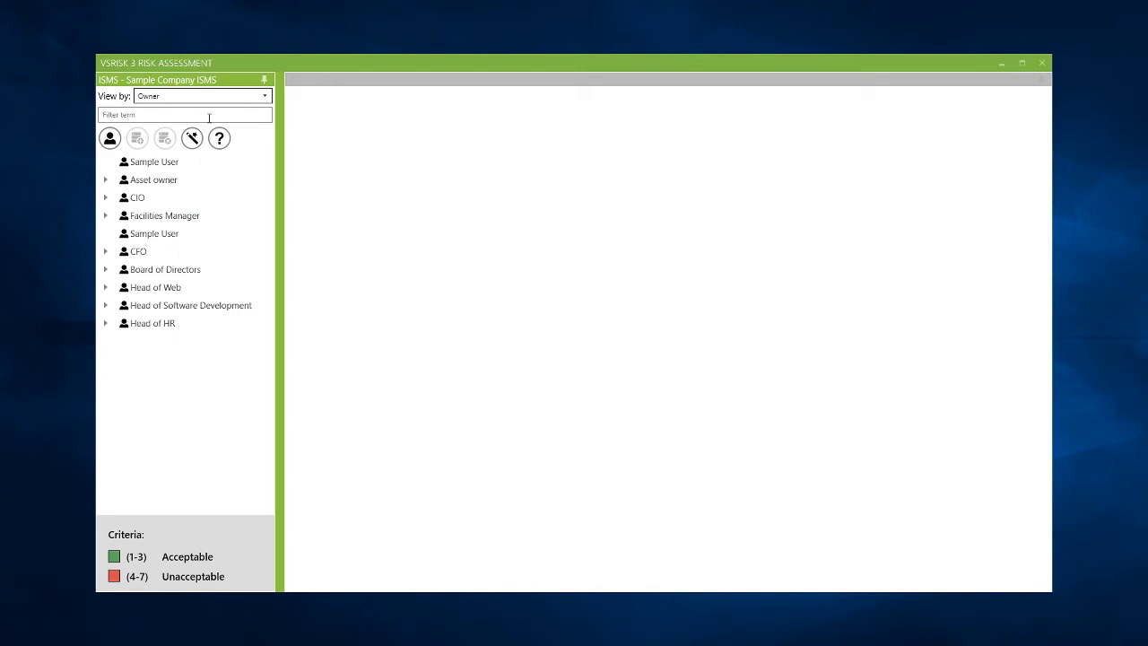
Step: Expand and select the CIO owner, then start the wizard for adding a new risk
{"action": "left_click", "coordinate": [106, 200]}
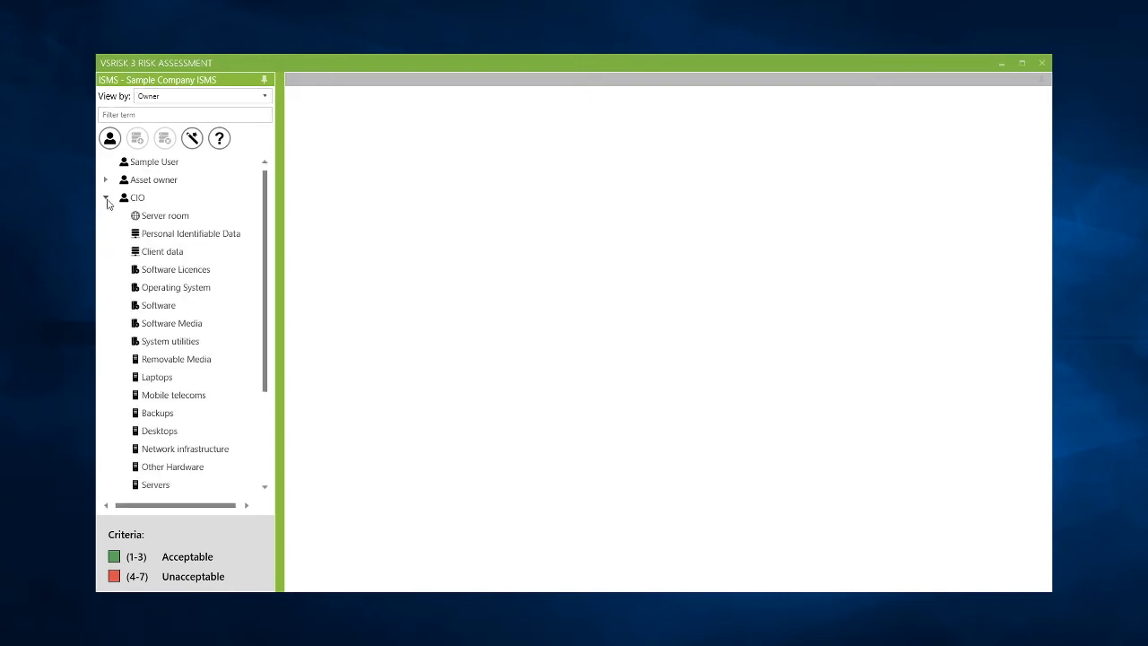
{"action": "scroll", "coordinate": [178, 235], "scroll_direction": "down", "scroll_amount": 1}
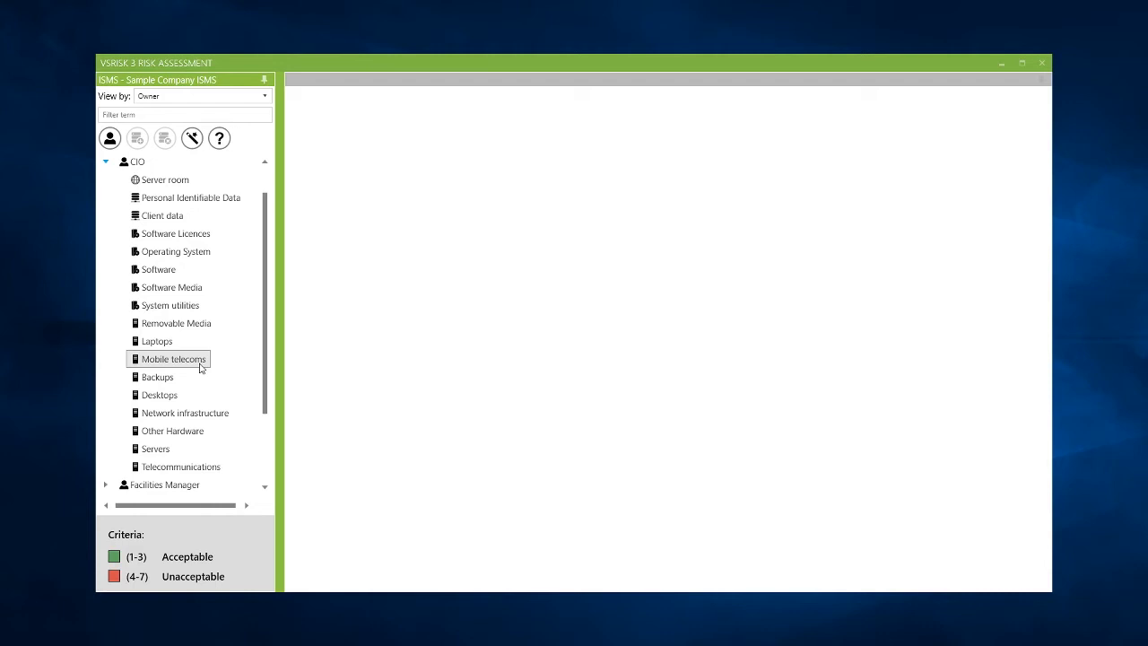
{"action": "left_click", "coordinate": [143, 165]}
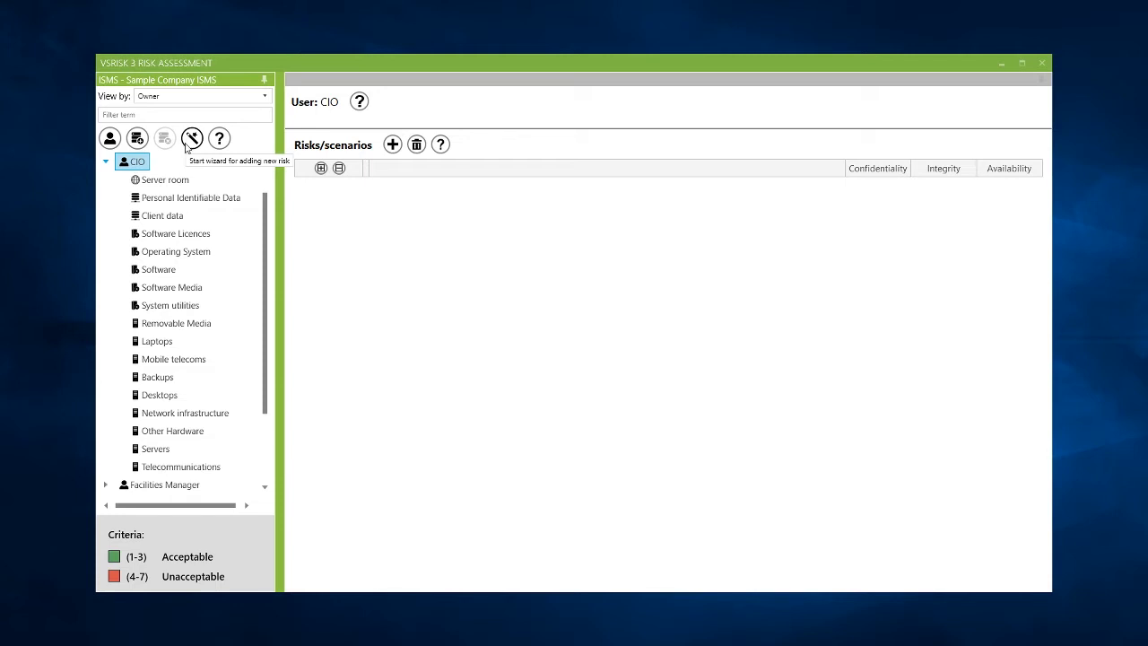
{"action": "left_click", "coordinate": [187, 146]}
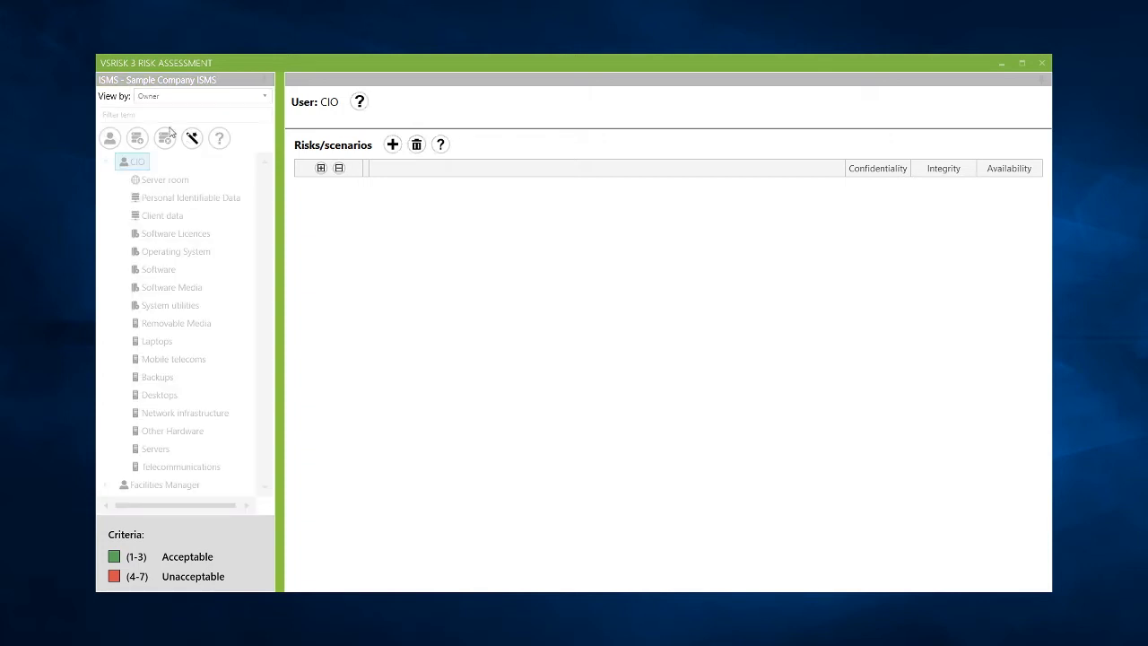
Step: Search the wizard's asset list for Laptops
{"action": "left_click_drag", "start_coordinate": [98, 115], "coordinate": [905, 58]}
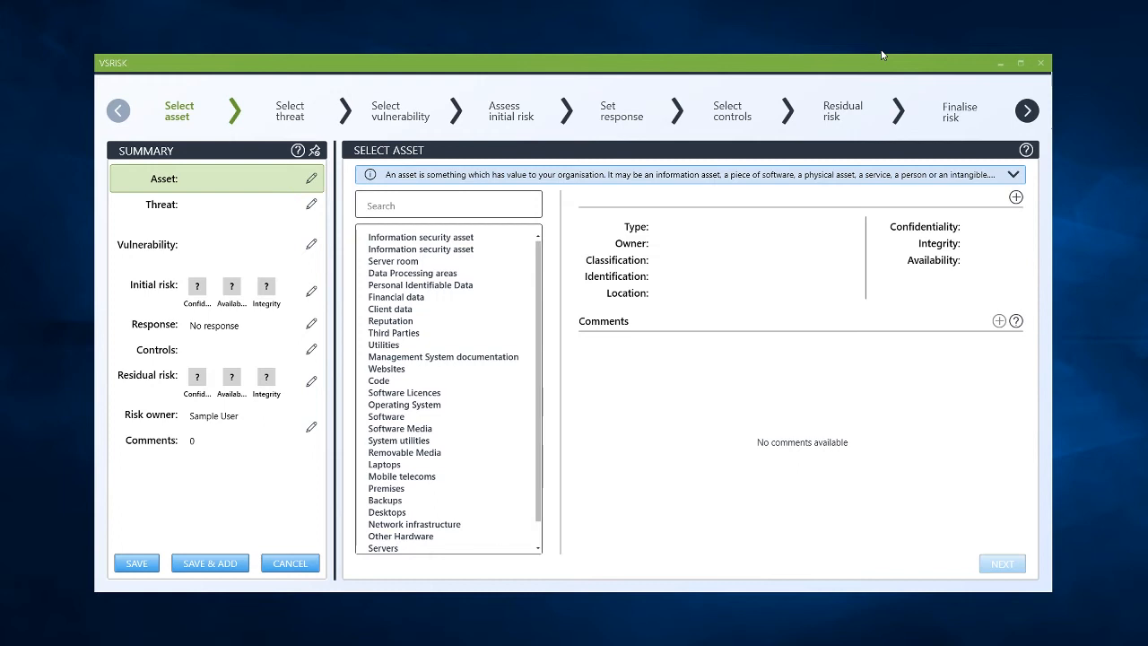
{"action": "left_click", "coordinate": [495, 203]}
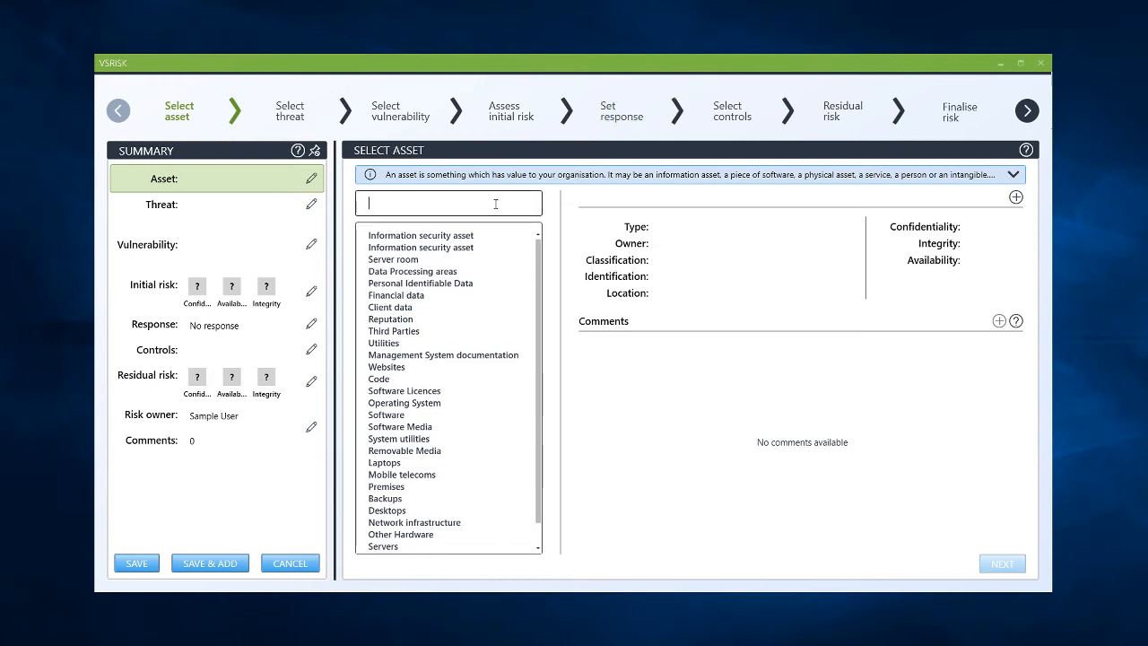
{"action": "type", "text": "Laptops"}
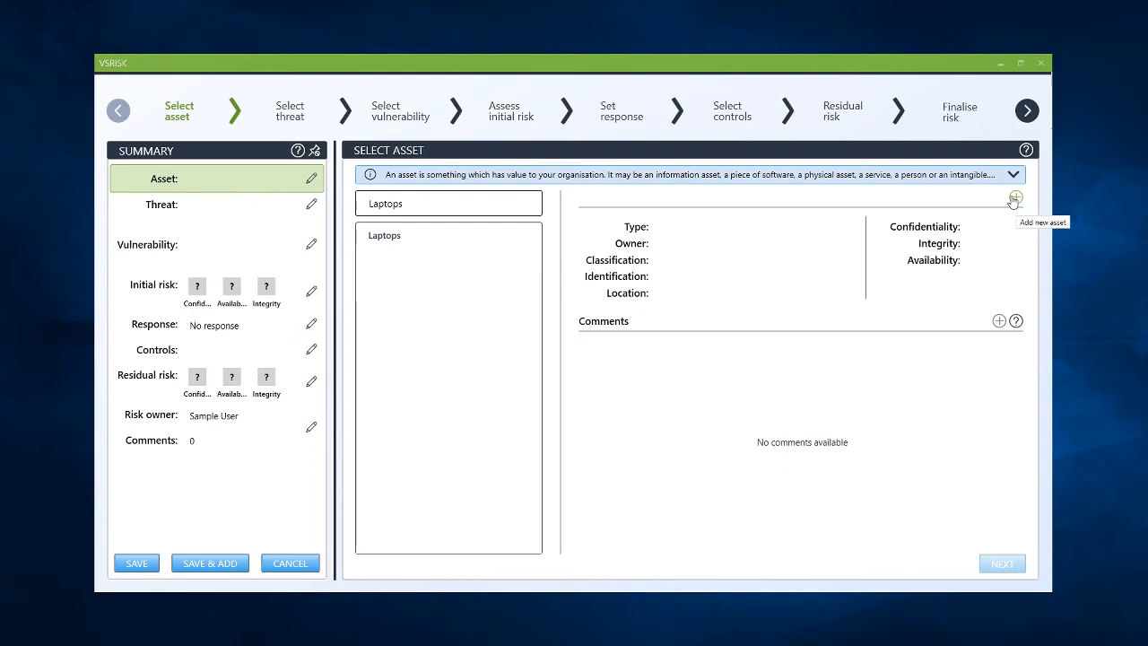
Step: Choose Laptops as the risk's asset and advance to threat selection
{"action": "left_click", "coordinate": [438, 237]}
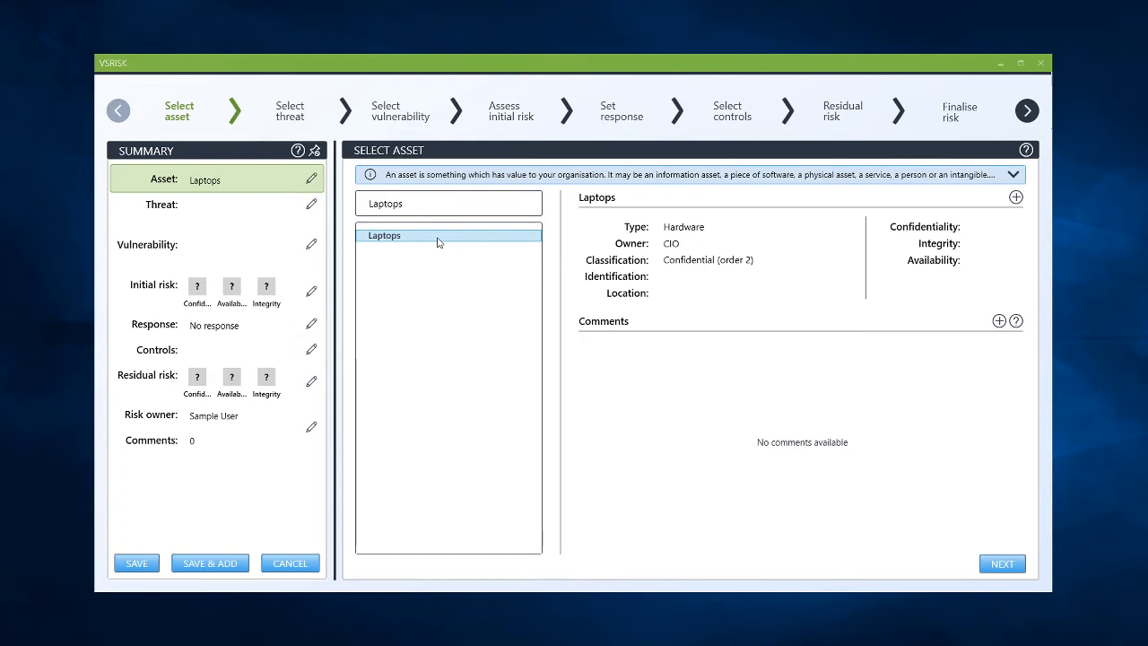
{"action": "left_click", "coordinate": [1002, 564]}
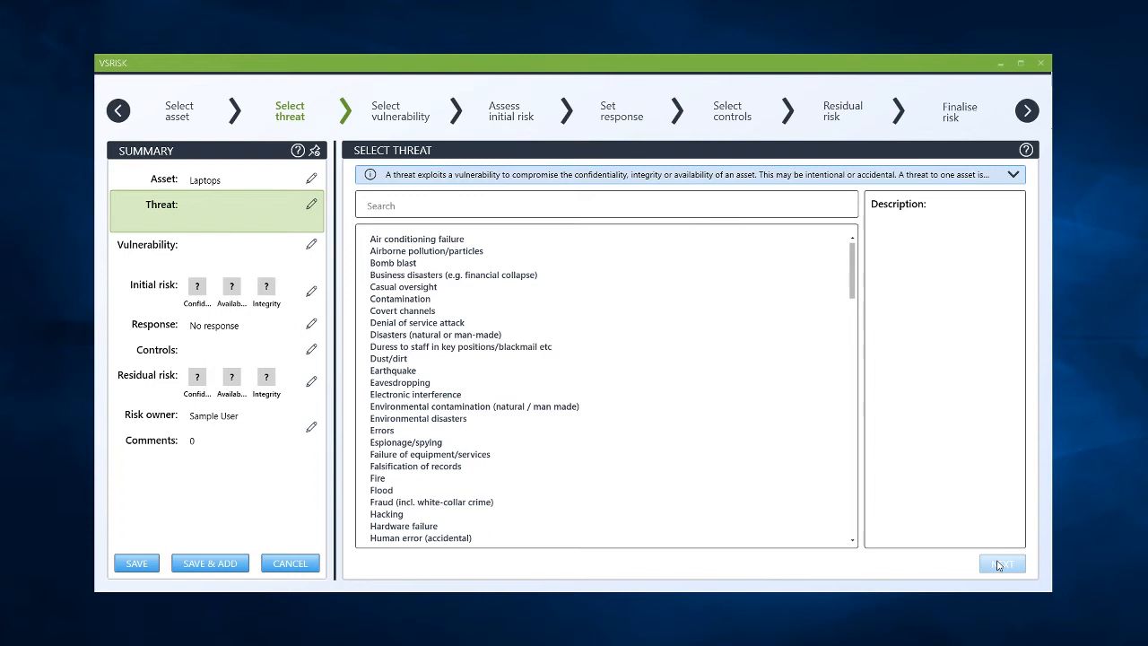
Step: Select the threat "Illegal use of software" and advance to vulnerability selection
{"action": "left_click", "coordinate": [653, 204]}
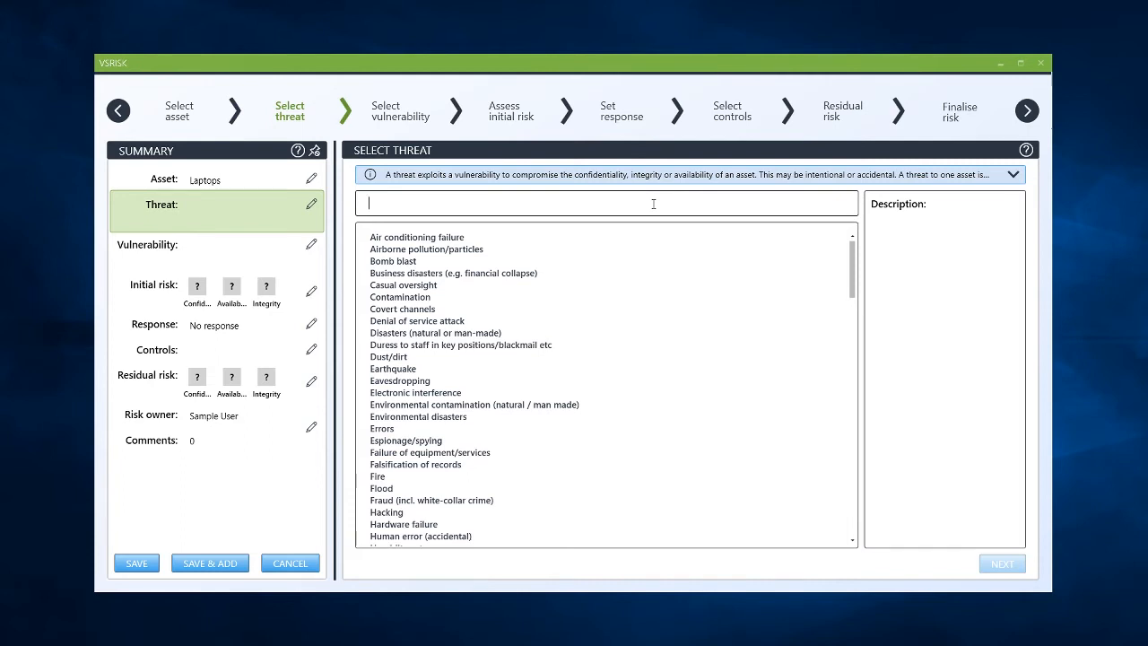
{"action": "scroll", "coordinate": [522, 394], "scroll_direction": "down", "scroll_amount": 3}
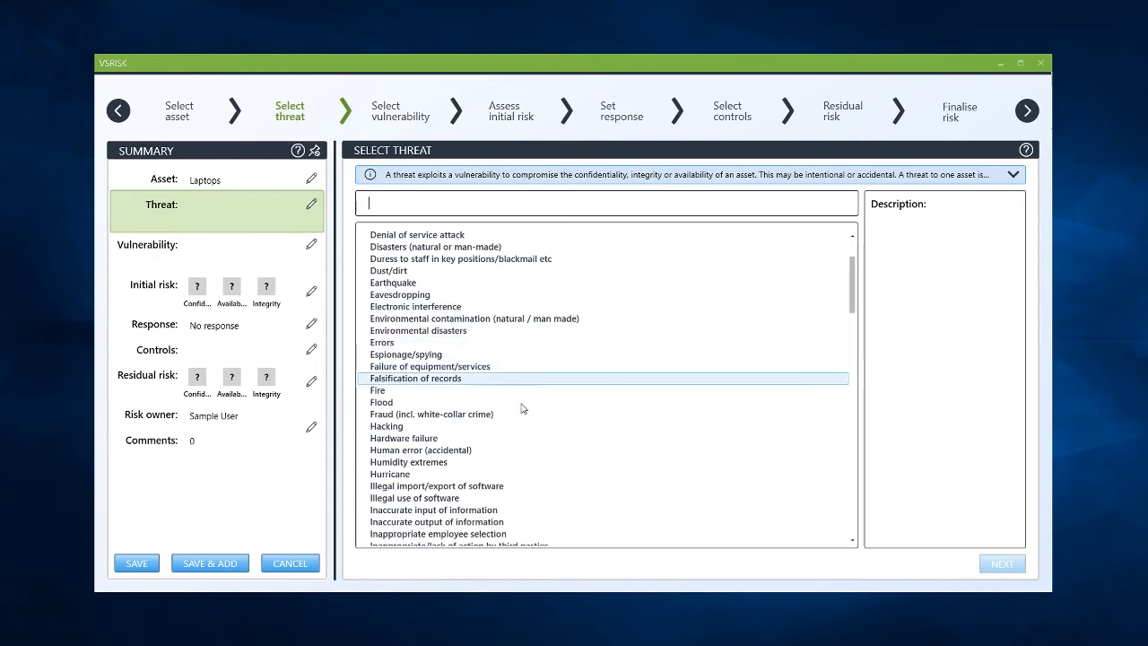
{"action": "left_click", "coordinate": [490, 501]}
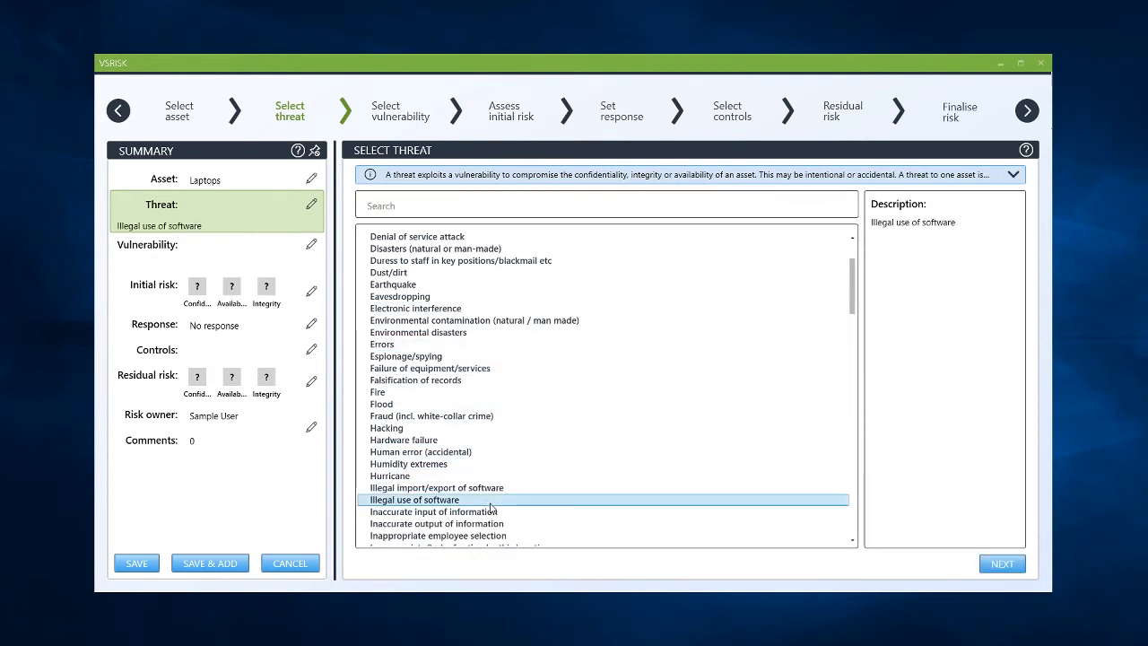
{"action": "left_click", "coordinate": [1003, 565]}
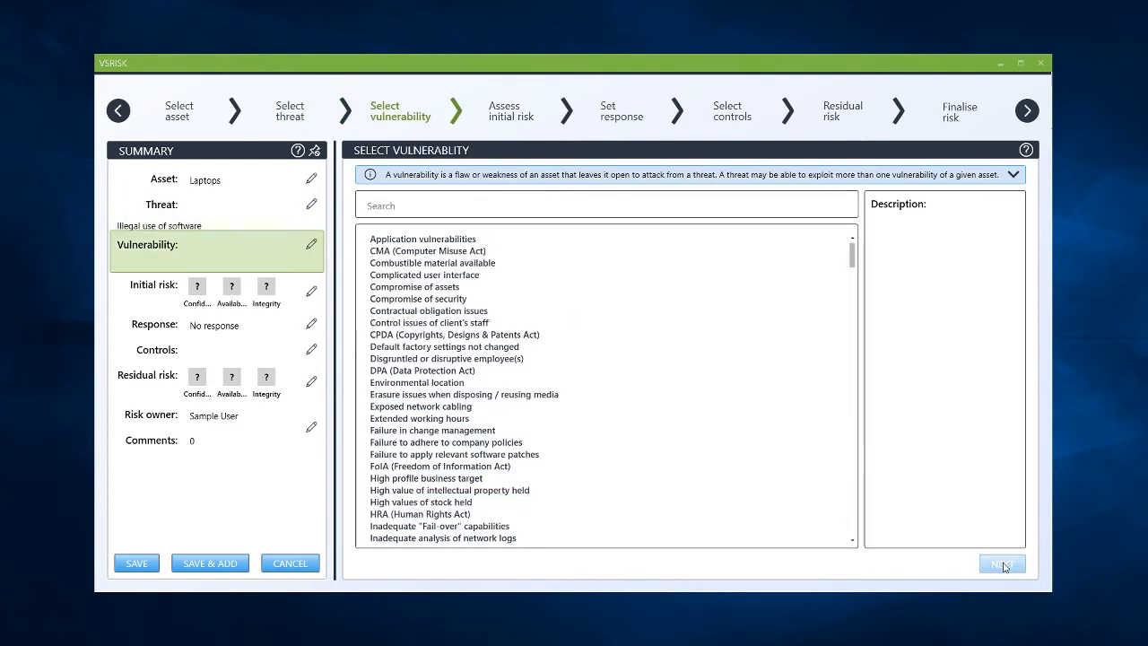
Step: Select the vulnerability "Inadequate application controls" and advance to the initial risk assessment
{"action": "scroll", "coordinate": [564, 446], "scroll_direction": "down", "scroll_amount": 2}
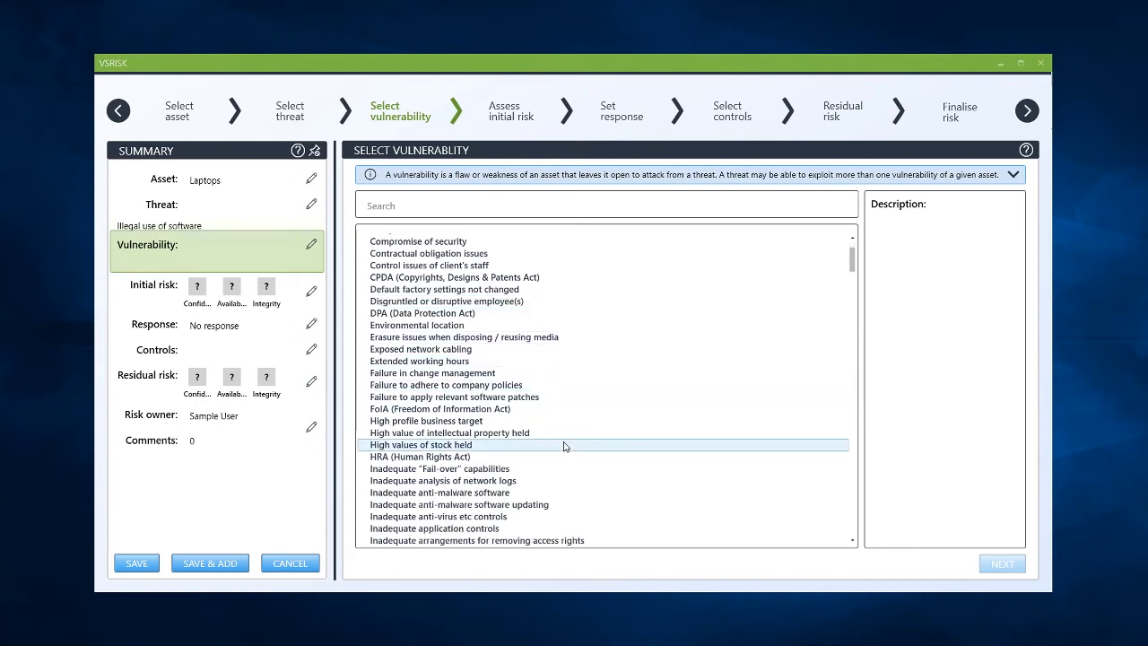
{"action": "left_click", "coordinate": [506, 532]}
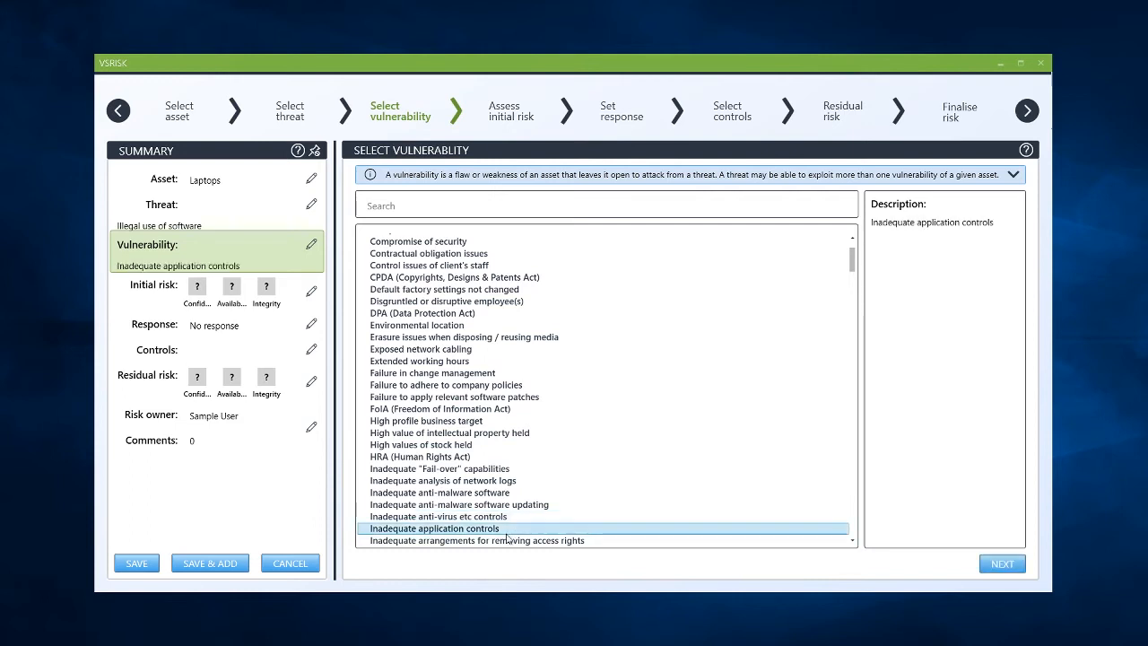
{"action": "left_click", "coordinate": [1003, 565]}
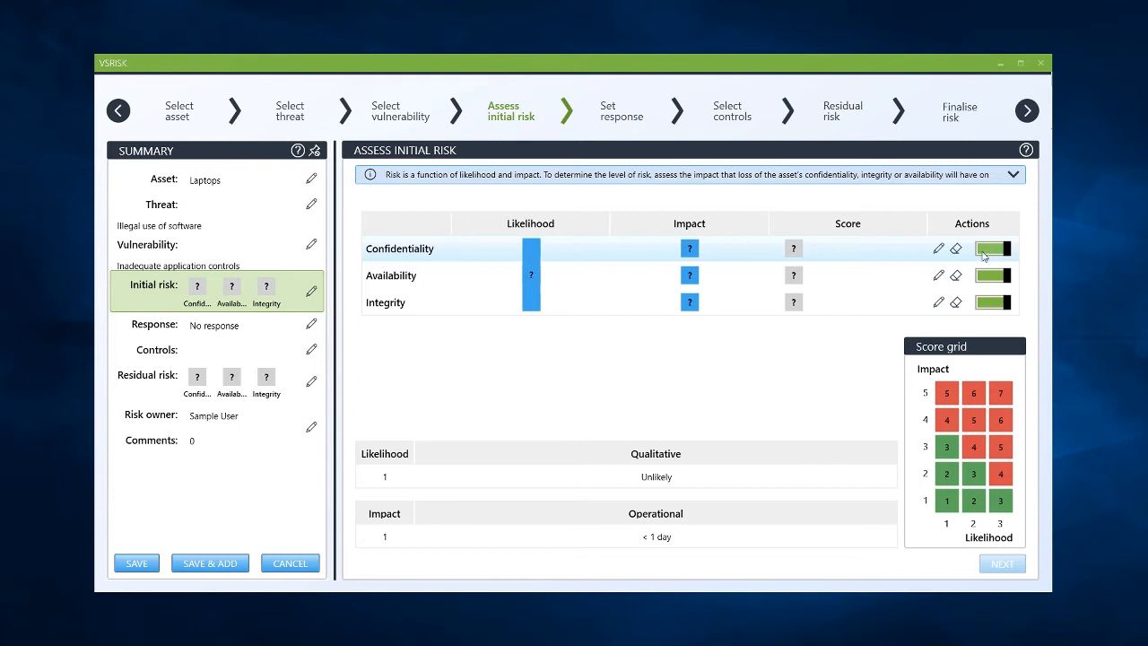
Step: Score initial confidentiality, availability and integrity risk at impact 5 and likelihood 3, then continue
{"action": "left_click", "coordinate": [937, 250]}
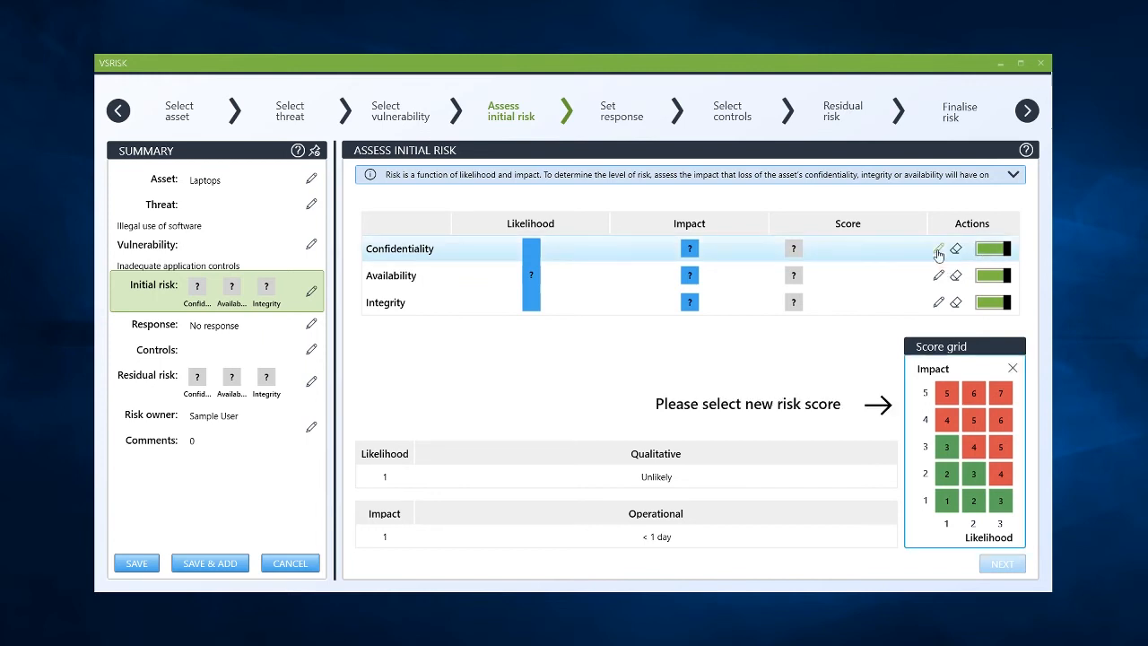
{"action": "left_click", "coordinate": [1001, 393]}
{"action": "left_click", "coordinate": [937, 279]}
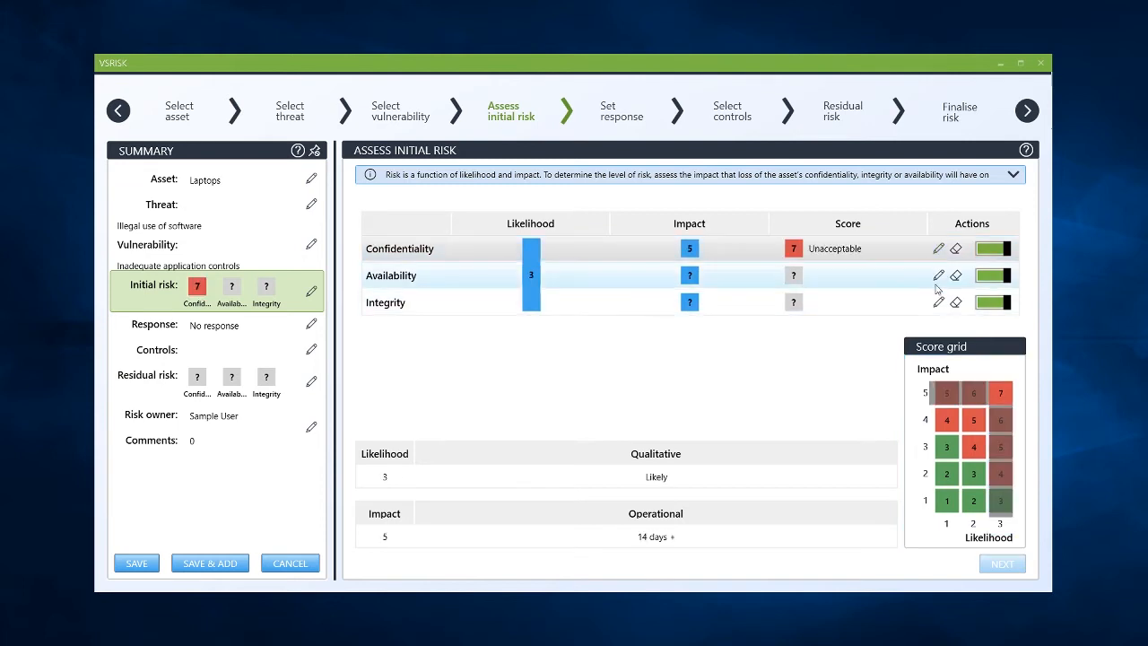
{"action": "left_click", "coordinate": [1000, 393]}
{"action": "left_click", "coordinate": [937, 303]}
{"action": "left_click", "coordinate": [1000, 393]}
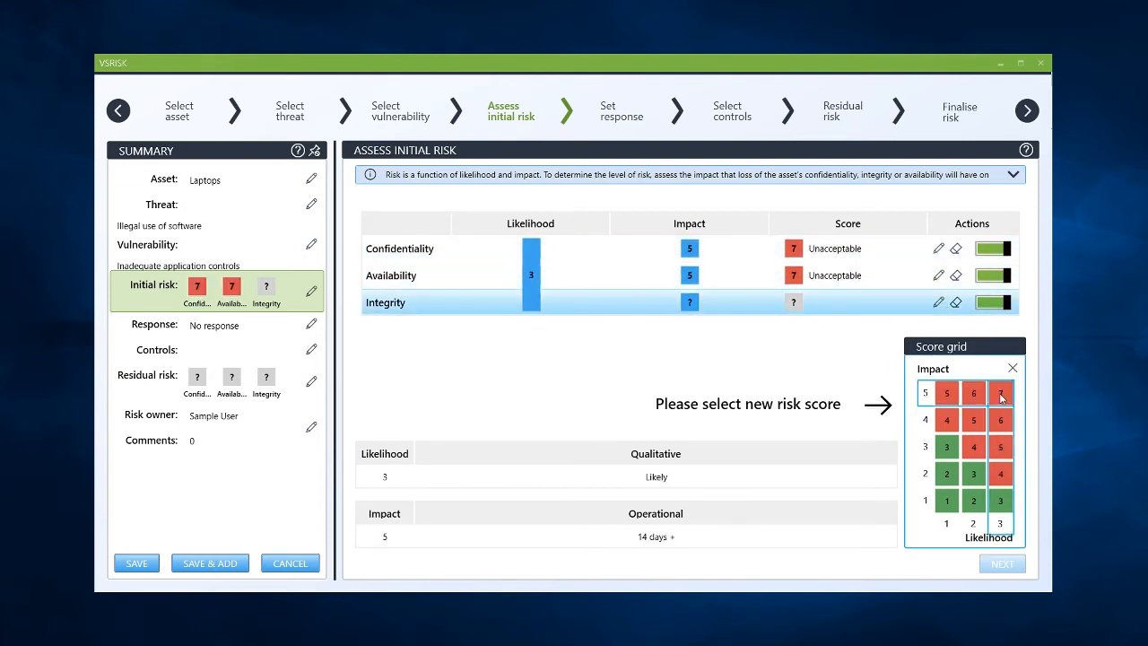
{"action": "left_click", "coordinate": [1002, 564]}
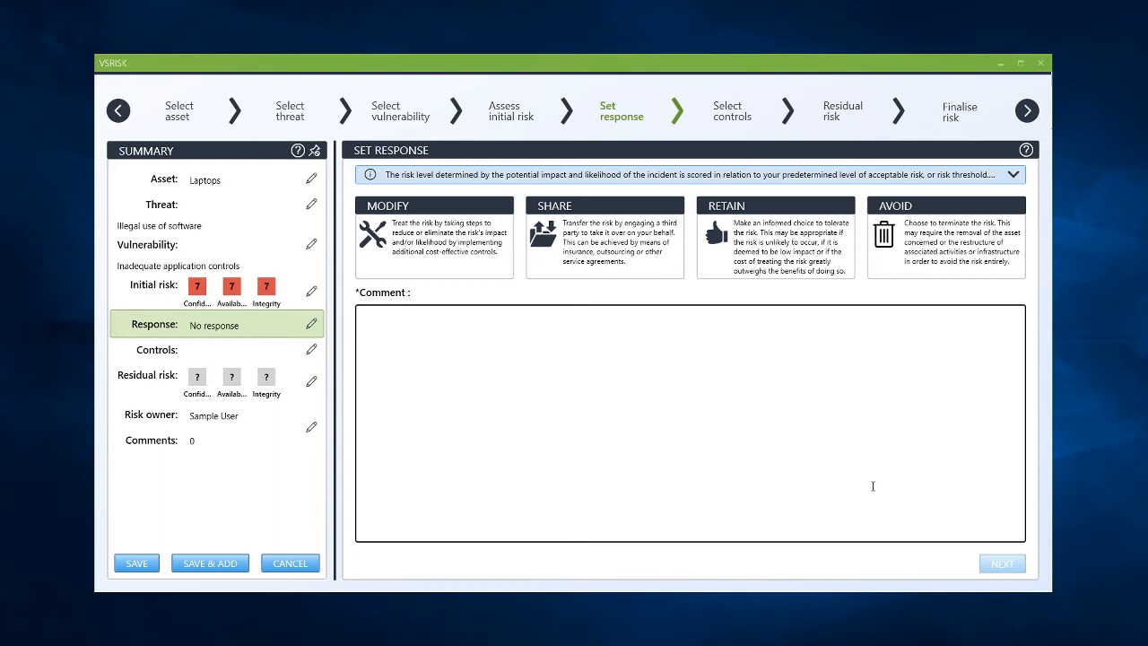
Step: Set the risk response to Modify with the comment "Improved UAC" and continue
{"action": "left_click", "coordinate": [740, 436]}
{"action": "left_click", "coordinate": [476, 259]}
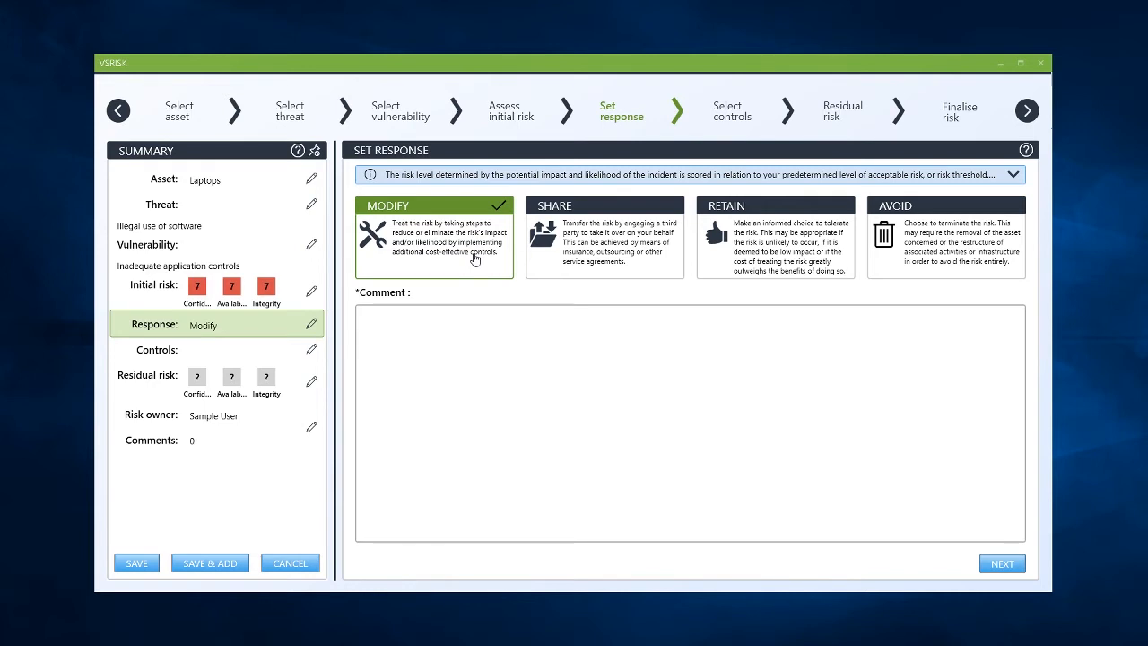
{"action": "left_click", "coordinate": [475, 338]}
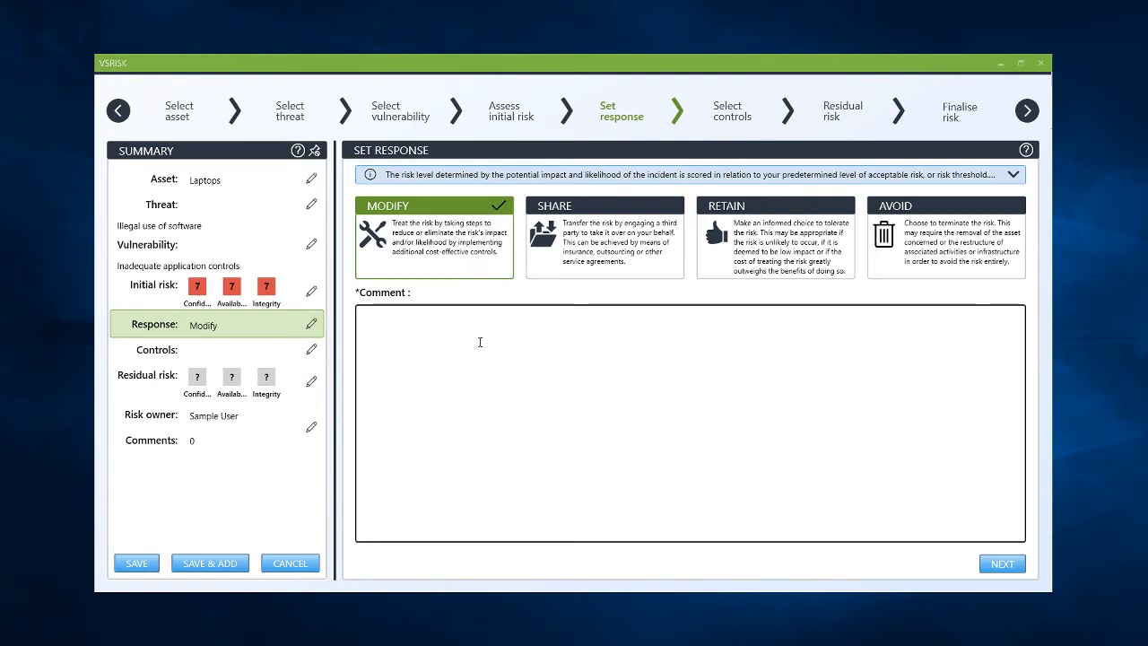
{"action": "type", "text": "Imp"}
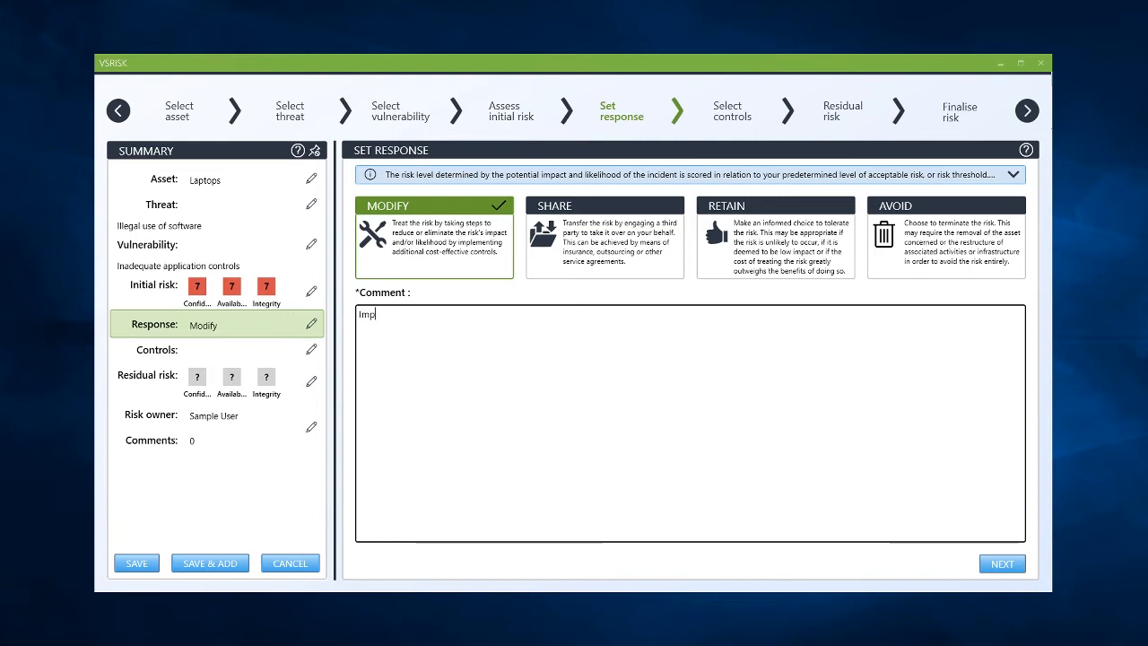
{"action": "type", "text": "roved UAC"}
{"action": "left_click", "coordinate": [1002, 566]}
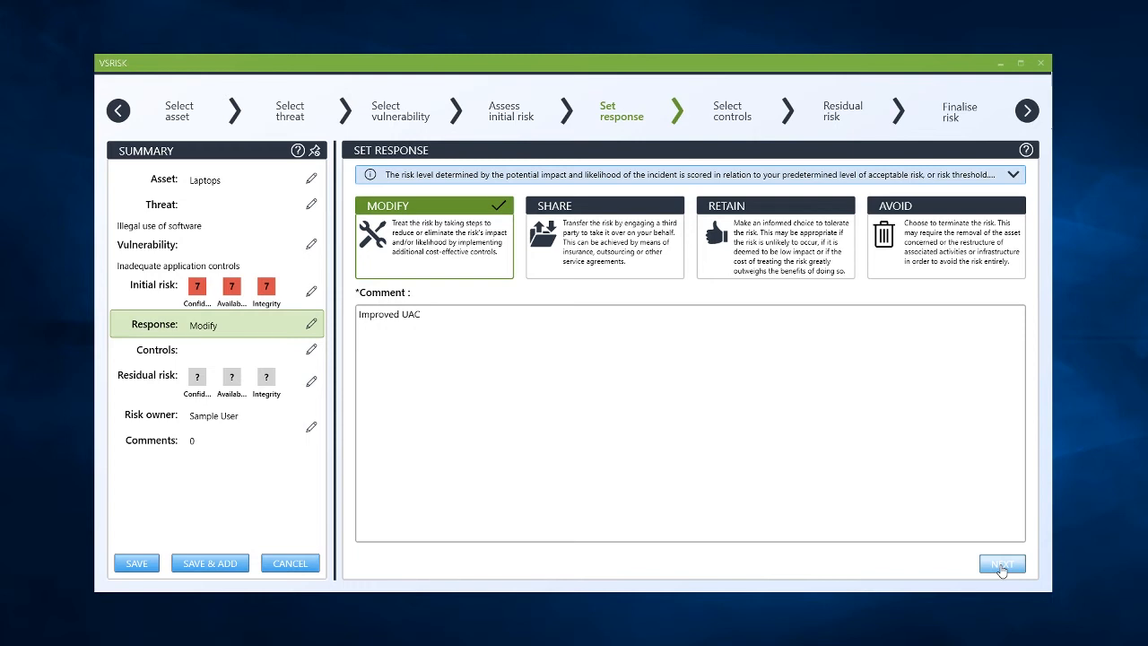
{"action": "left_click", "coordinate": [1002, 570]}
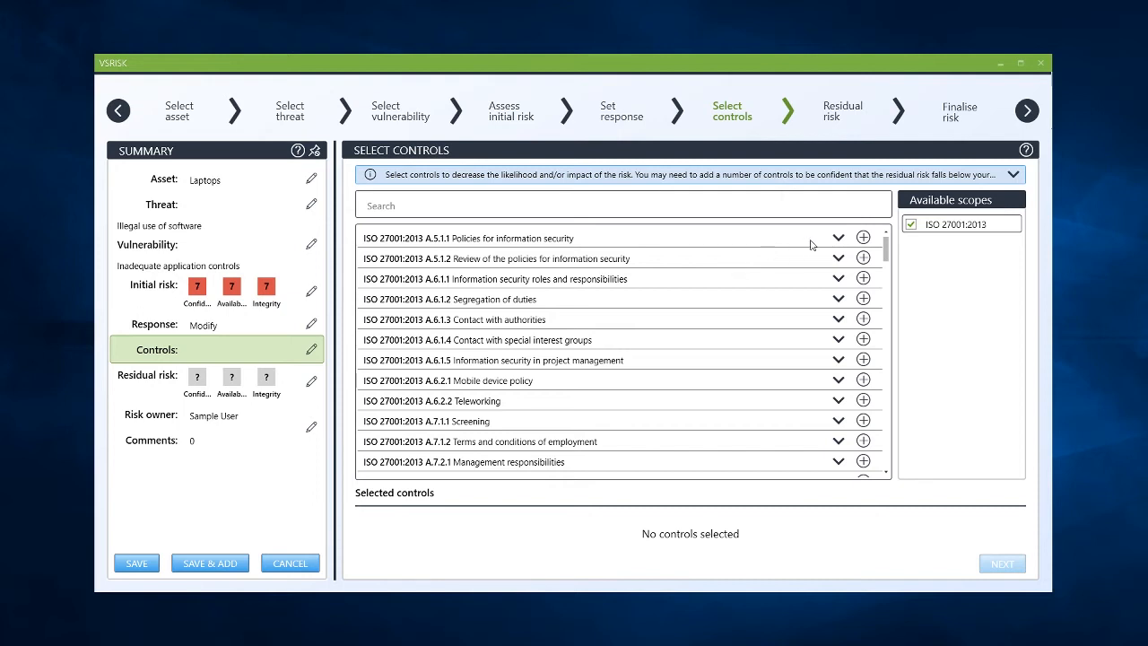
Step: Add controls ISO 27001:2013 A.5.1.1 and A.5.1.2 to the risk and continue
{"action": "left_click", "coordinate": [767, 207]}
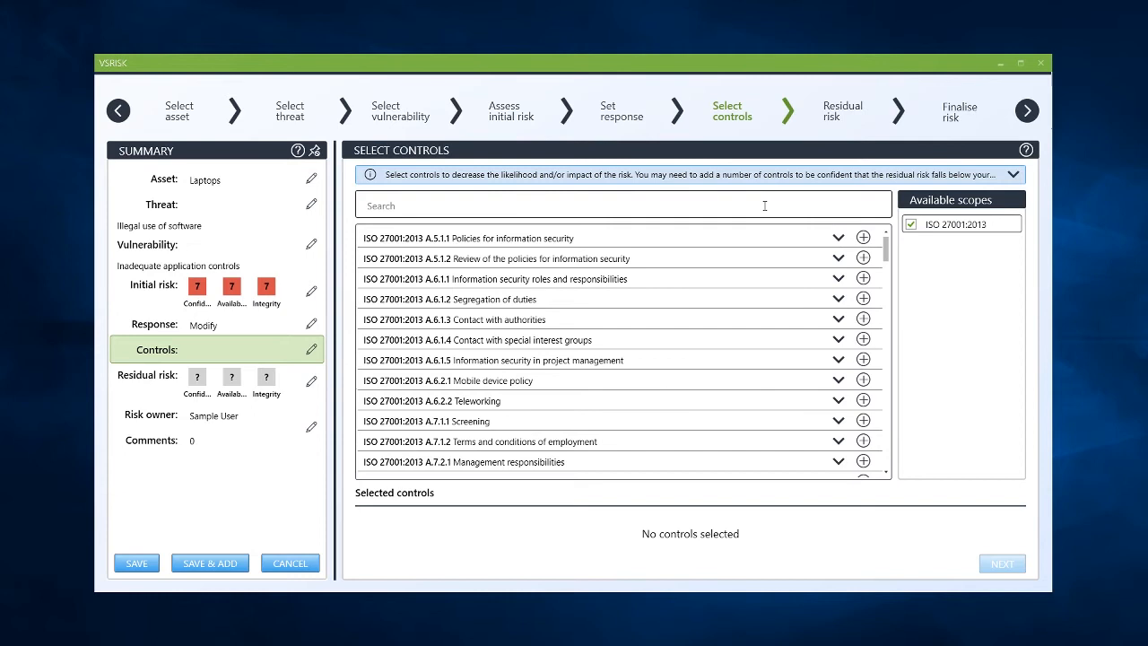
{"action": "left_click", "coordinate": [838, 237]}
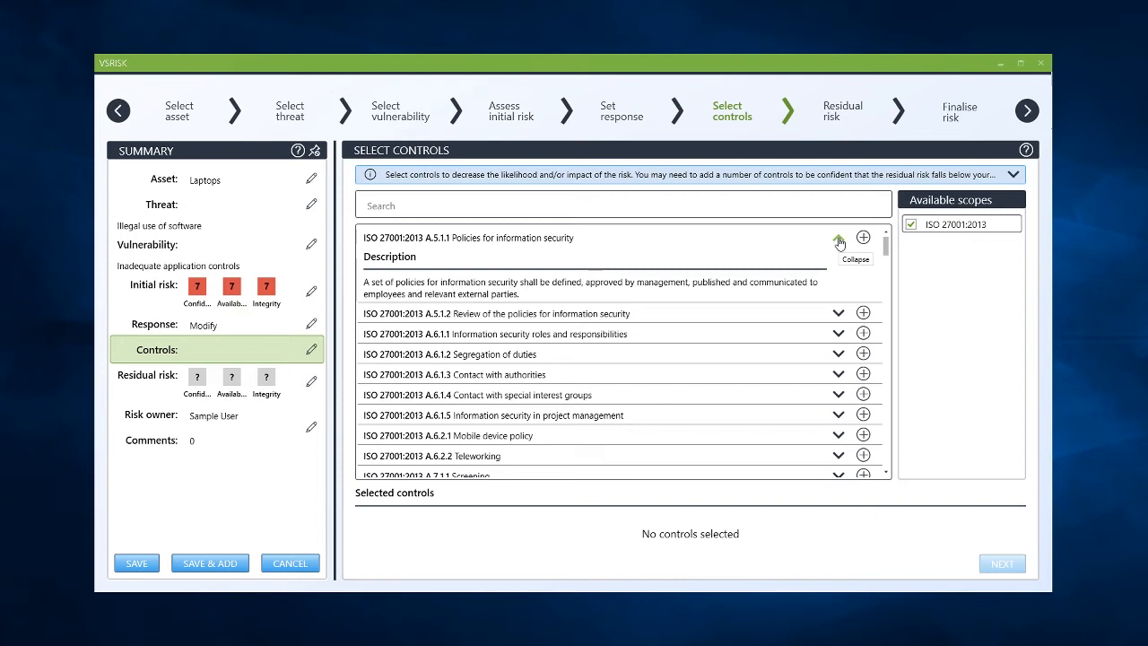
{"action": "left_click", "coordinate": [863, 237]}
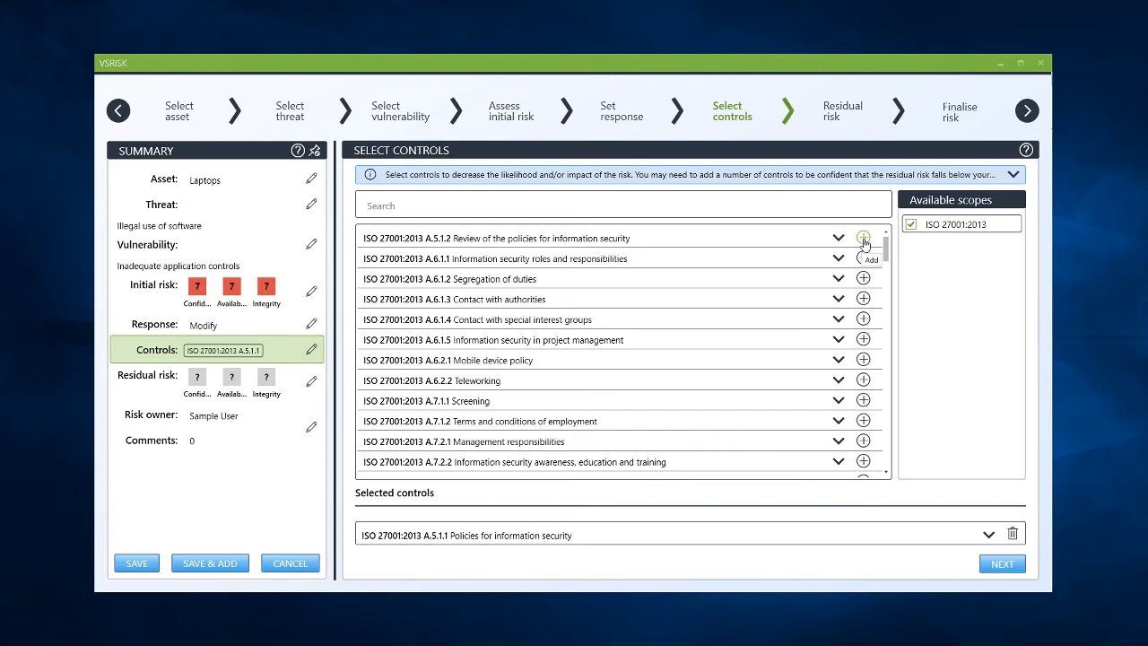
{"action": "left_click", "coordinate": [863, 239]}
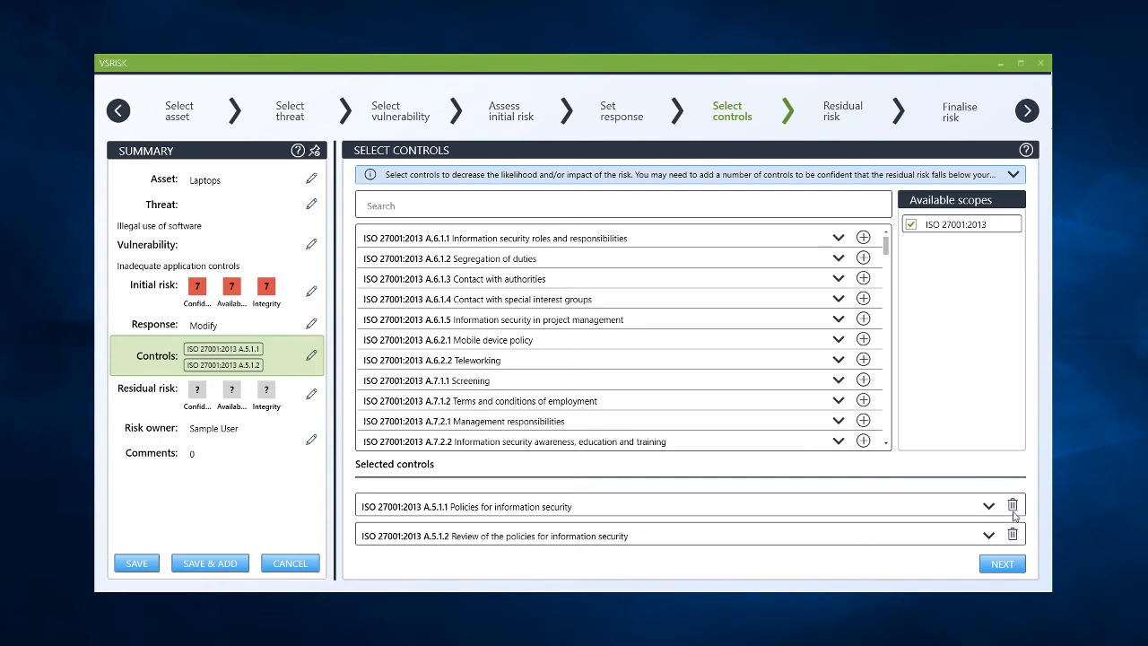
{"action": "left_click", "coordinate": [1002, 563]}
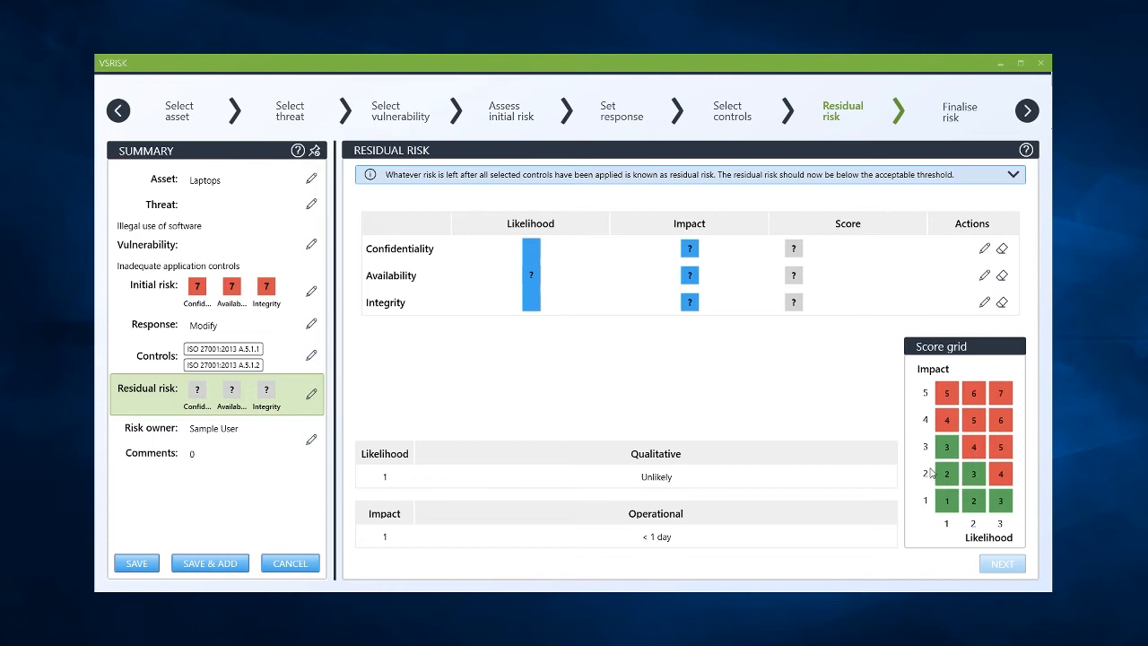
Step: Score residual confidentiality, availability and integrity risk at impact 1 and likelihood 1, then continue
{"action": "left_click", "coordinate": [986, 250]}
{"action": "left_click", "coordinate": [947, 500]}
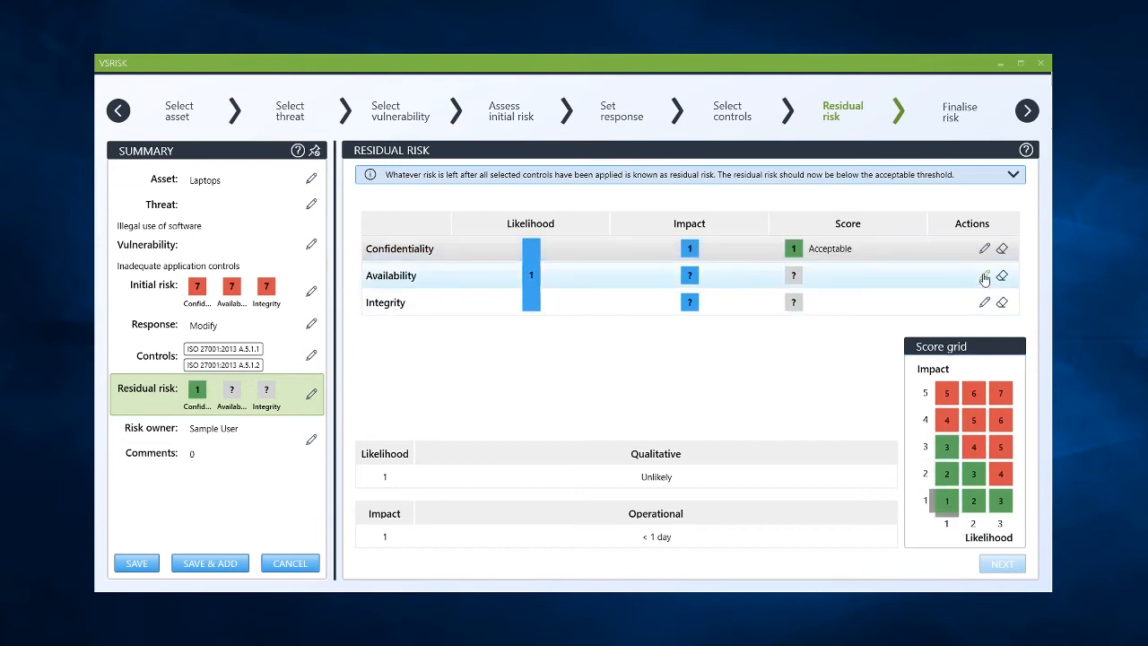
{"action": "left_click", "coordinate": [985, 275]}
{"action": "left_click", "coordinate": [948, 504]}
{"action": "left_click", "coordinate": [985, 302]}
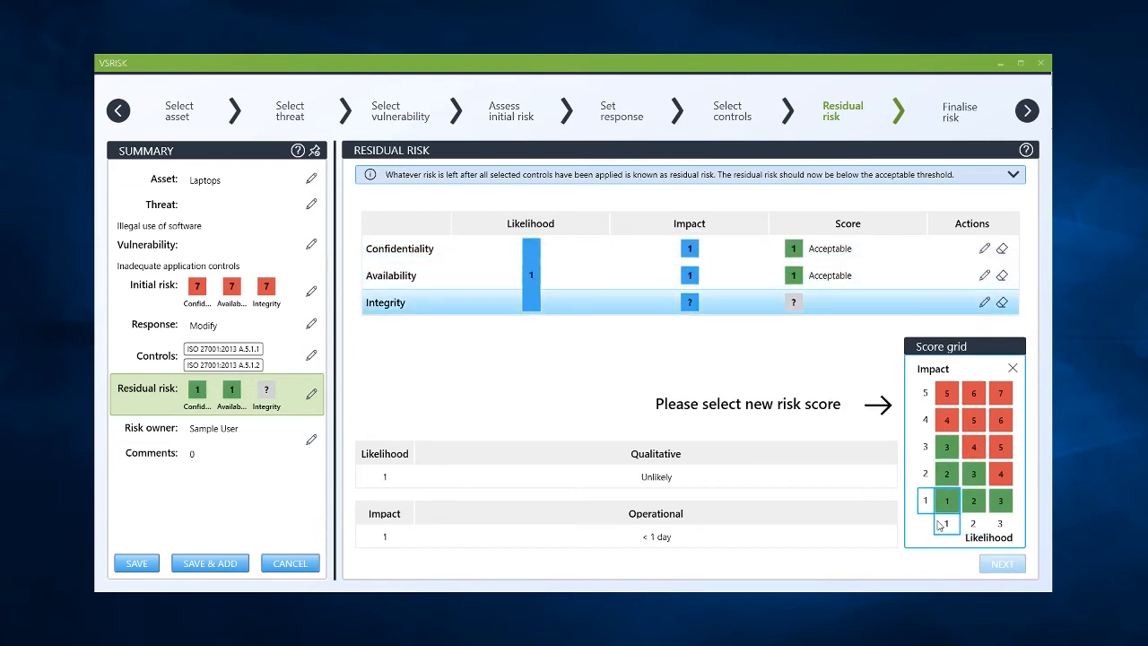
{"action": "left_click", "coordinate": [949, 502]}
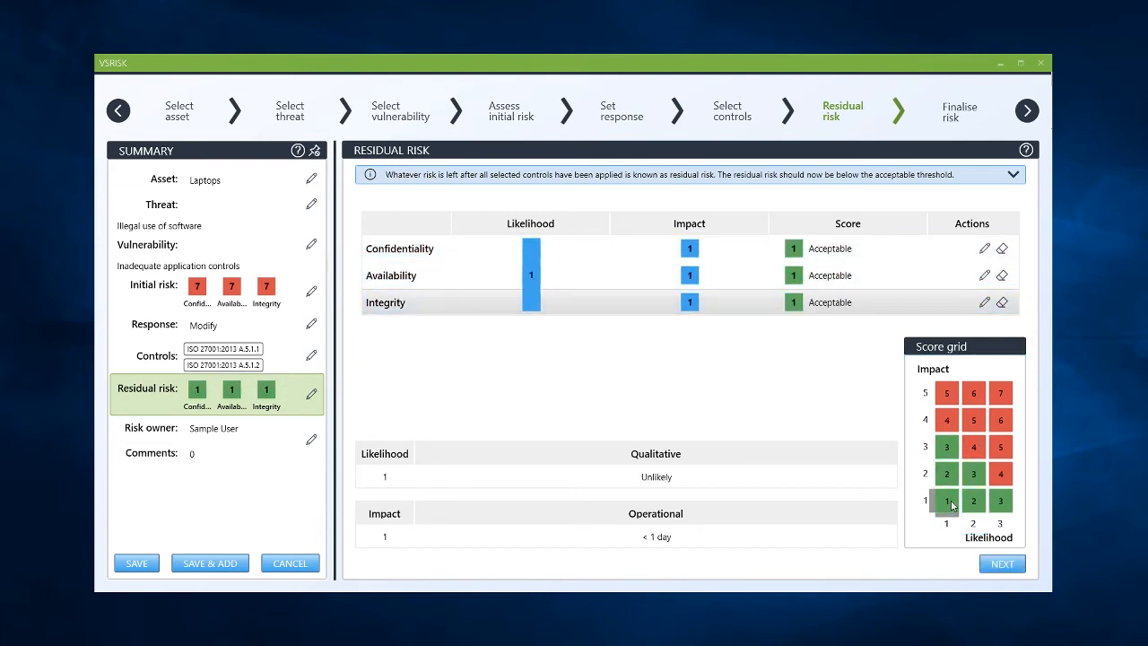
{"action": "left_click", "coordinate": [1002, 563]}
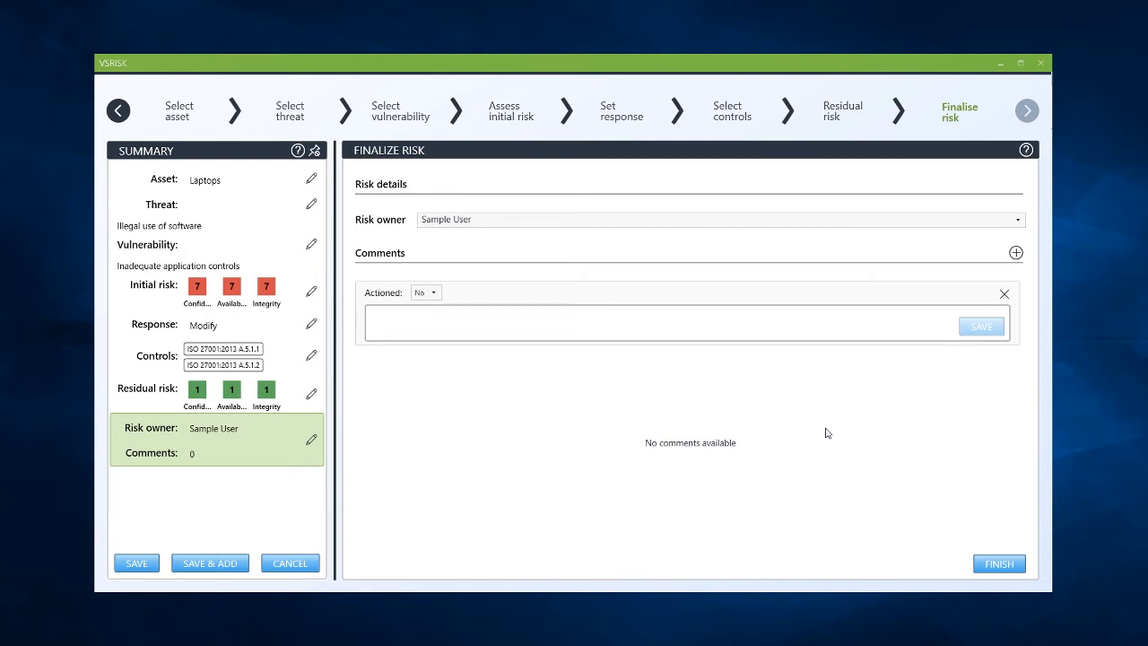
Step: Set the risk owner to CIO and finish the risk wizard
{"action": "left_click", "coordinate": [744, 220]}
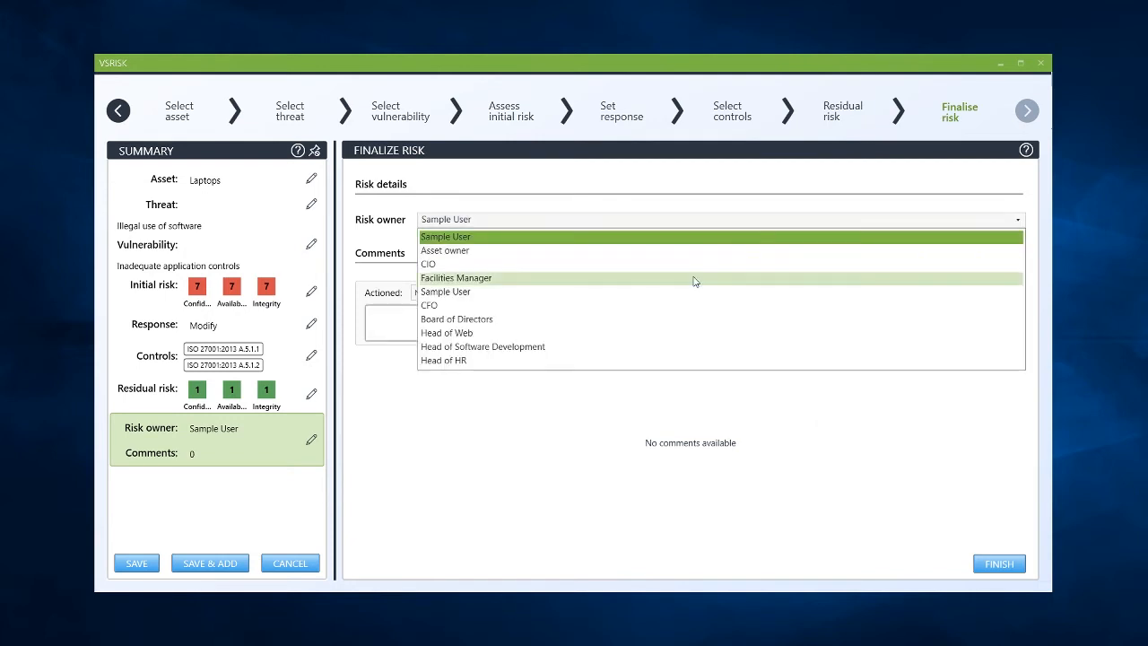
{"action": "left_click", "coordinate": [694, 267]}
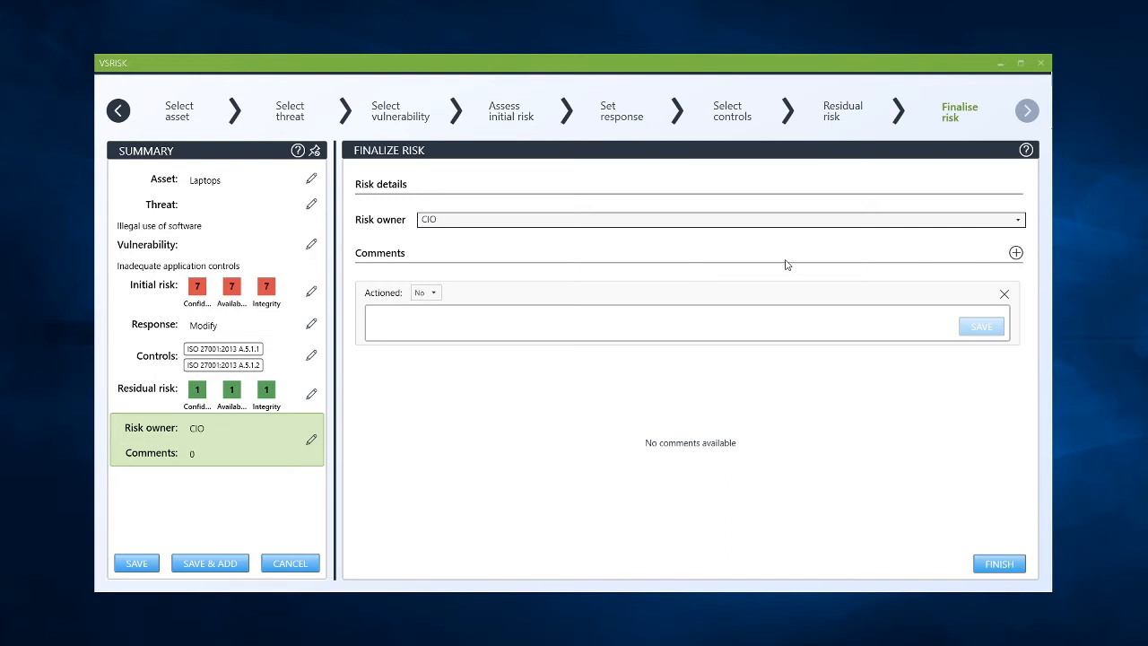
{"action": "left_click", "coordinate": [752, 326]}
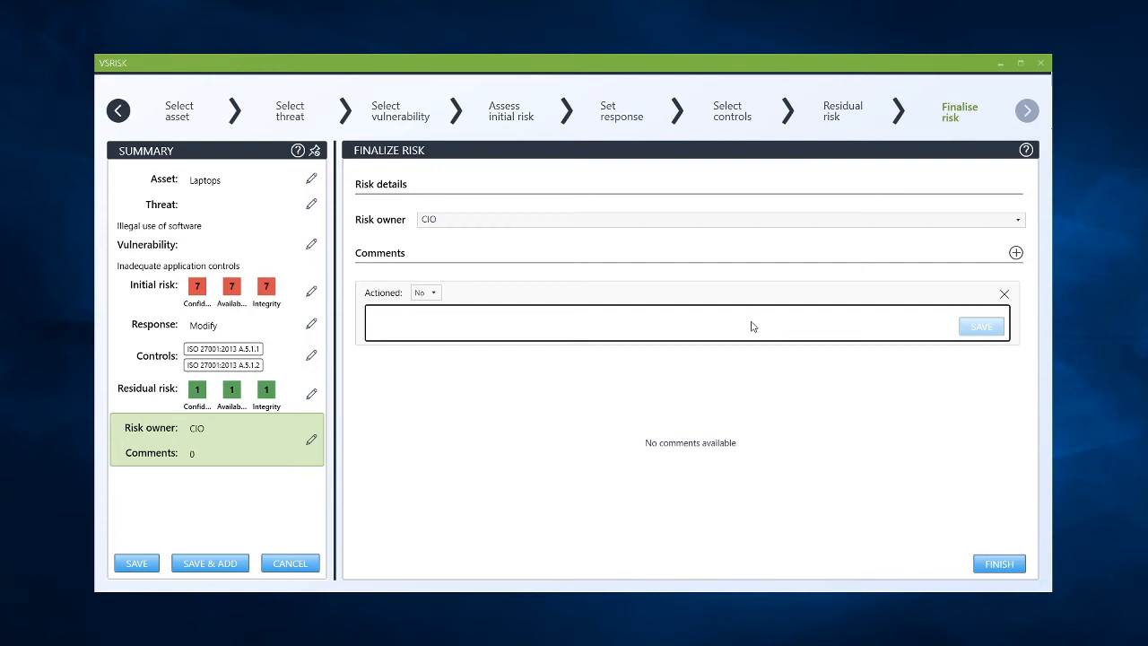
{"action": "left_click", "coordinate": [1005, 569]}
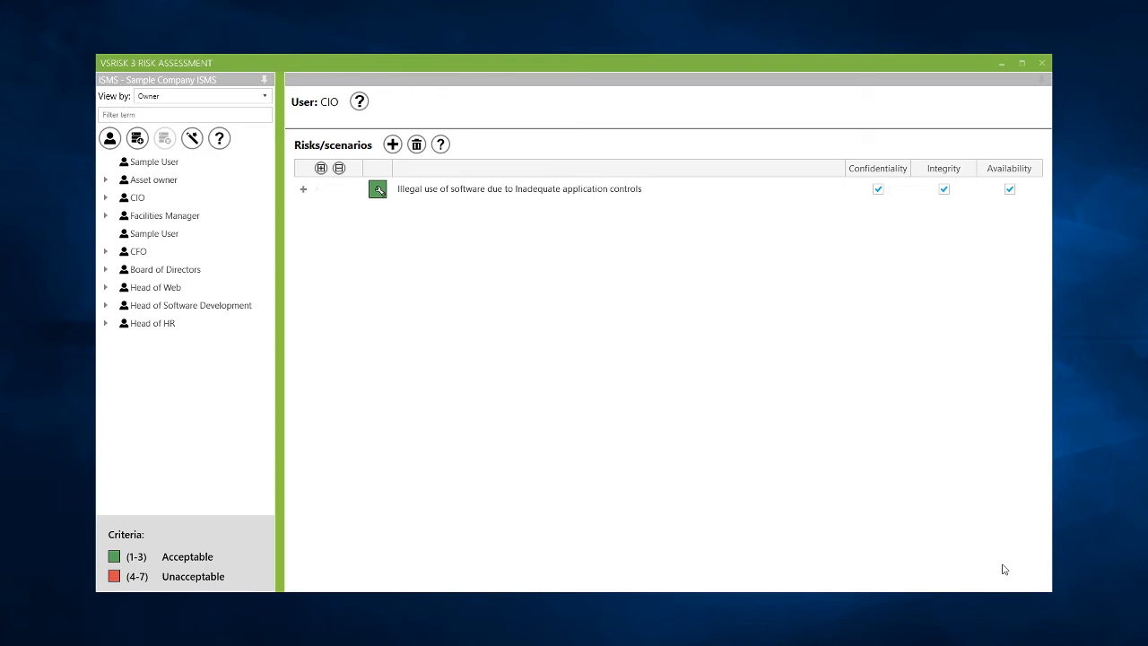
Step: Open the new risk's details and inspect its Policies for information security control
{"action": "left_click", "coordinate": [317, 190]}
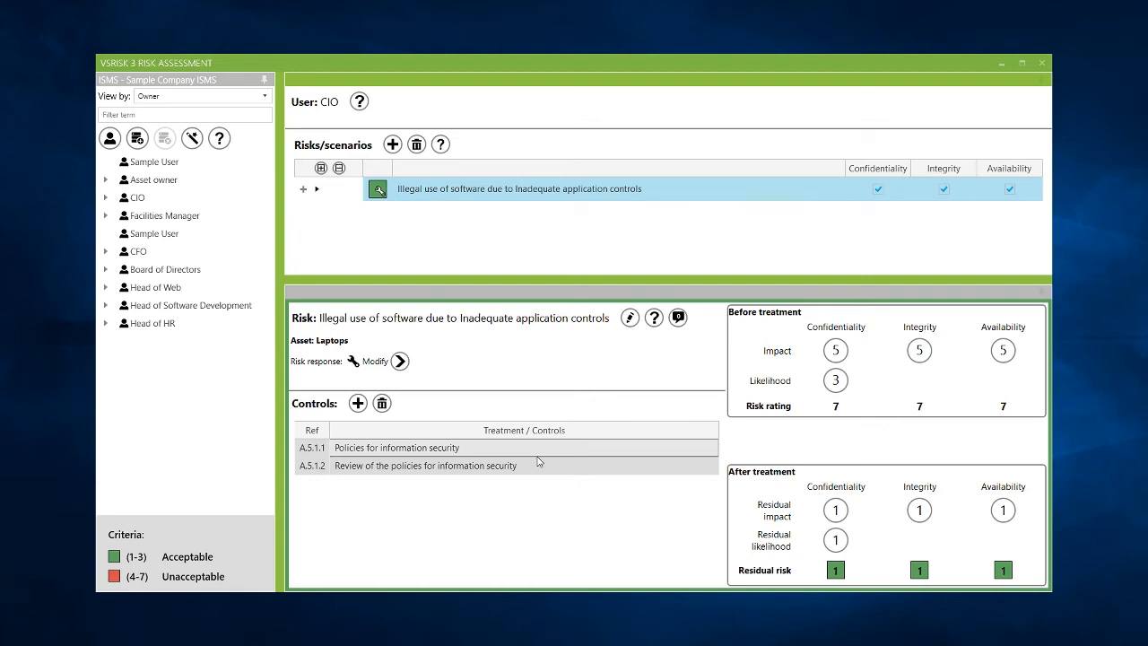
{"action": "double_click", "coordinate": [483, 451]}
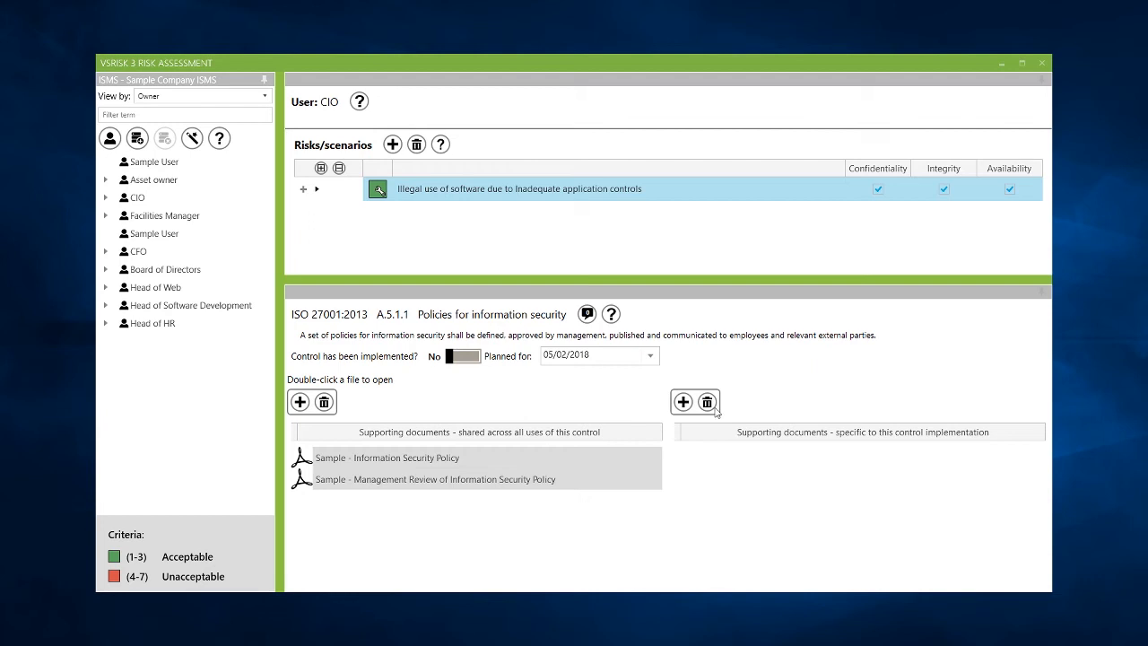
{"action": "left_click", "coordinate": [544, 192]}
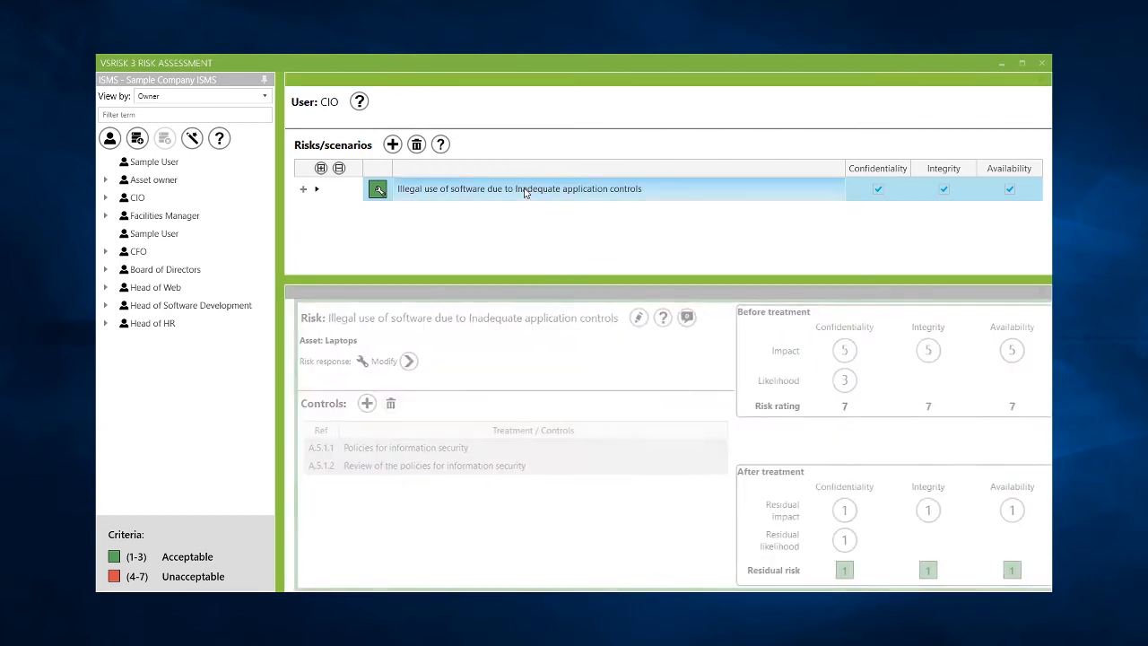
{"action": "double_click", "coordinate": [526, 192]}
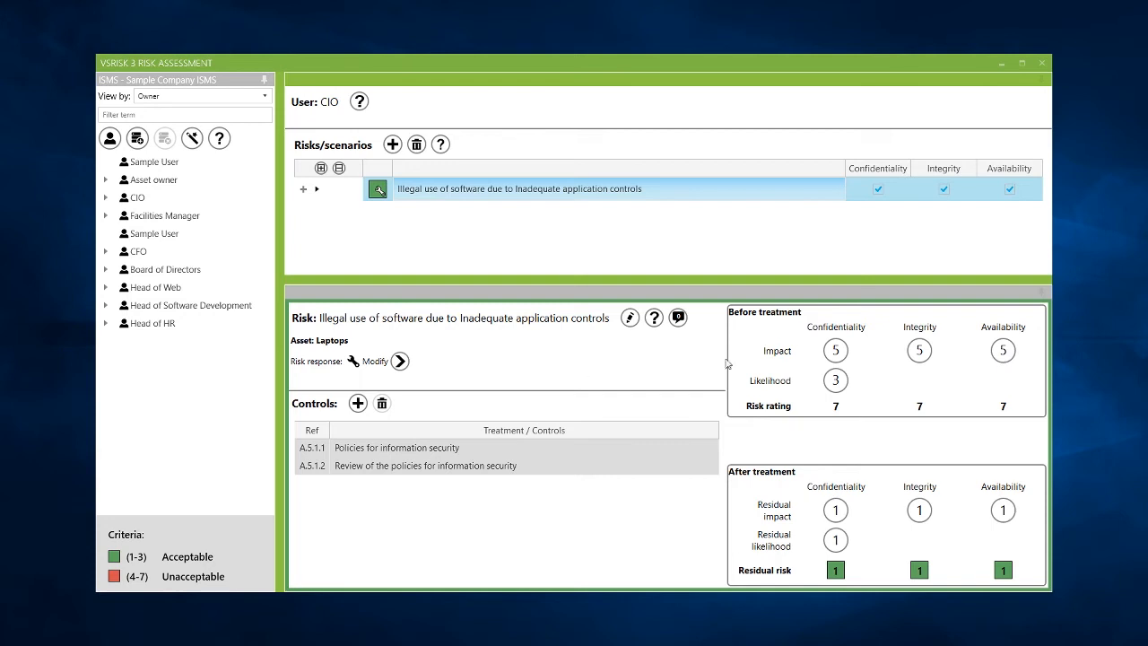
Step: Close the risk assessment, open the control selection review and examine control A.5.1.1's details
{"action": "left_click", "coordinate": [1041, 63]}
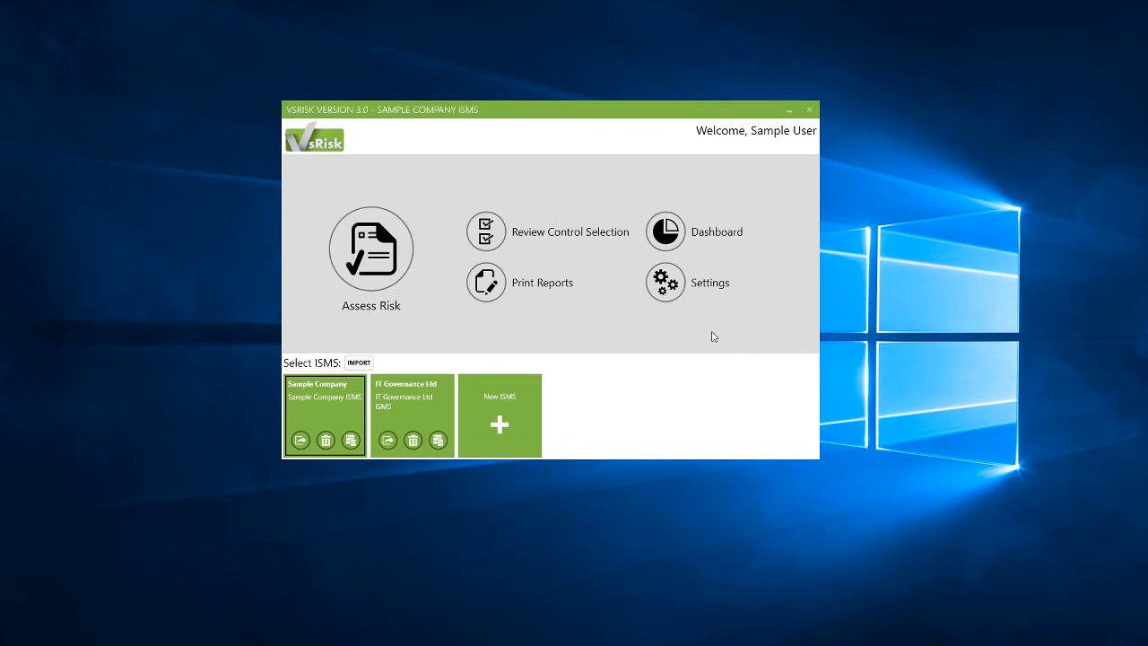
{"action": "left_click", "coordinate": [489, 239]}
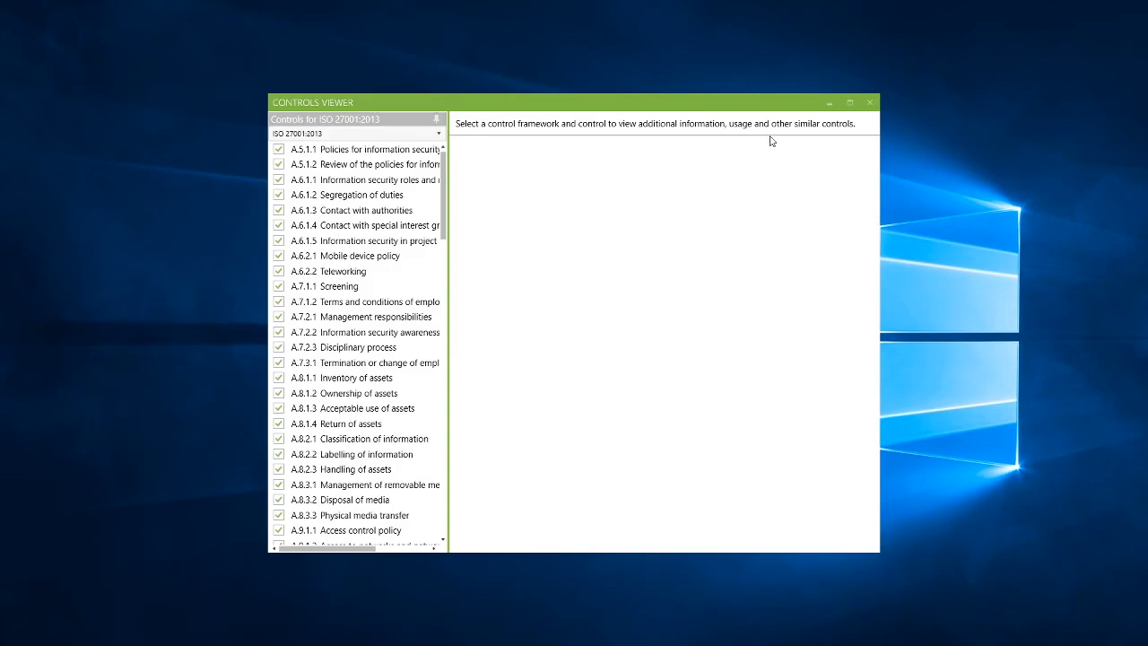
{"action": "left_click", "coordinate": [384, 151]}
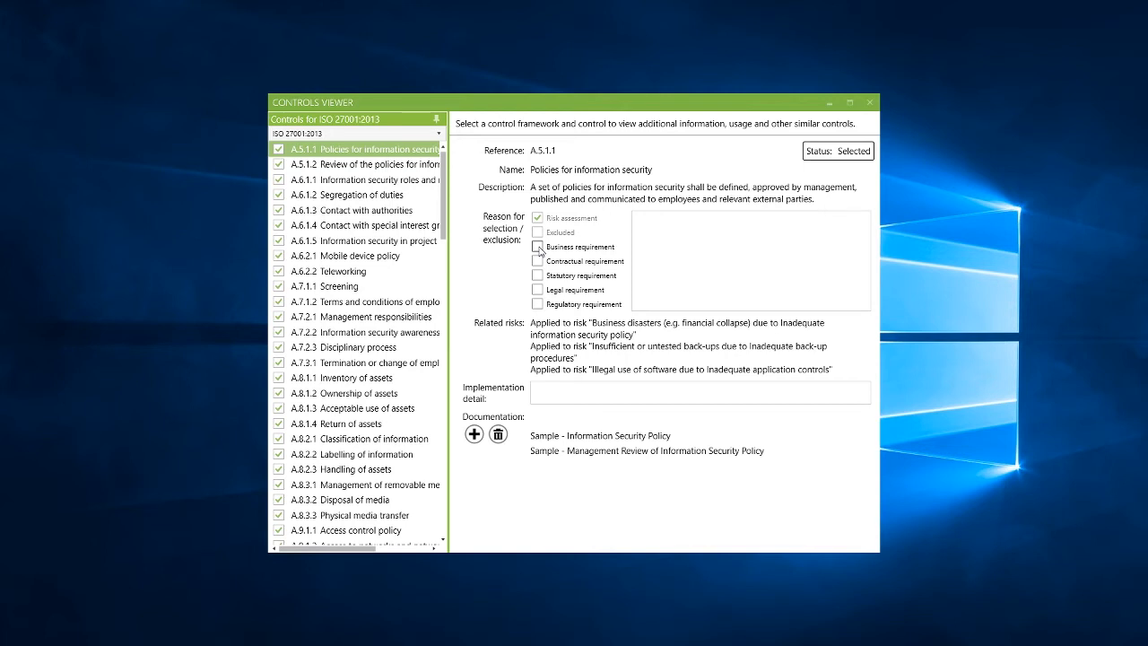
{"action": "left_click", "coordinate": [685, 261]}
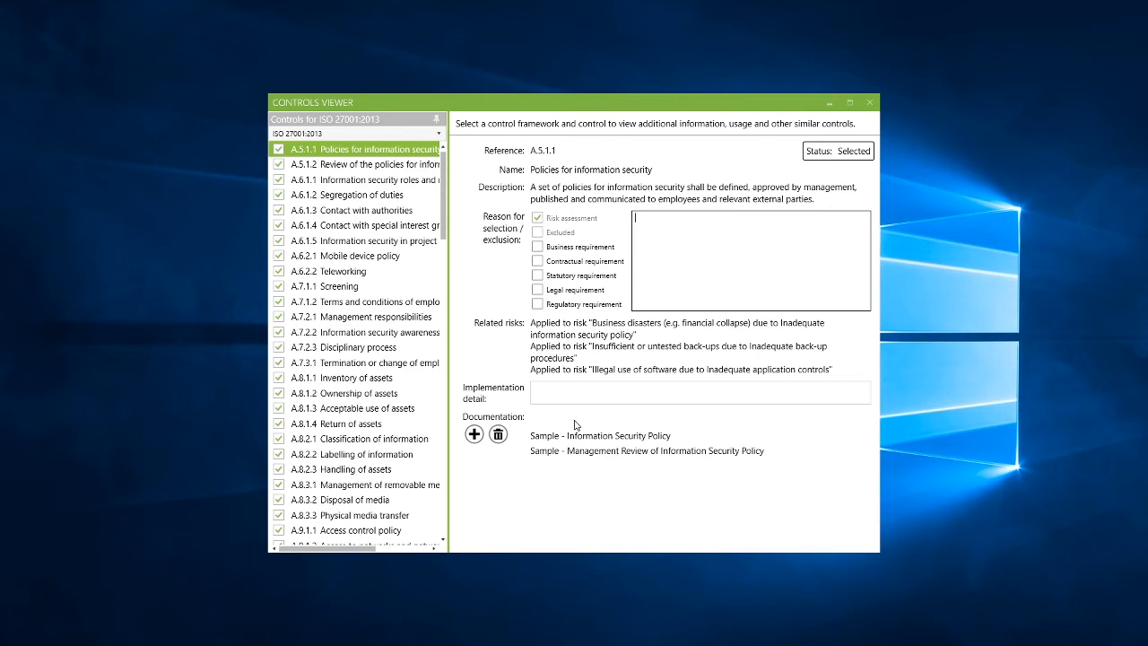
Step: Switch the control framework to PCI DSS v3.2, mark control 1.1 as Excluded, and close the controls viewer
{"action": "left_click", "coordinate": [439, 134]}
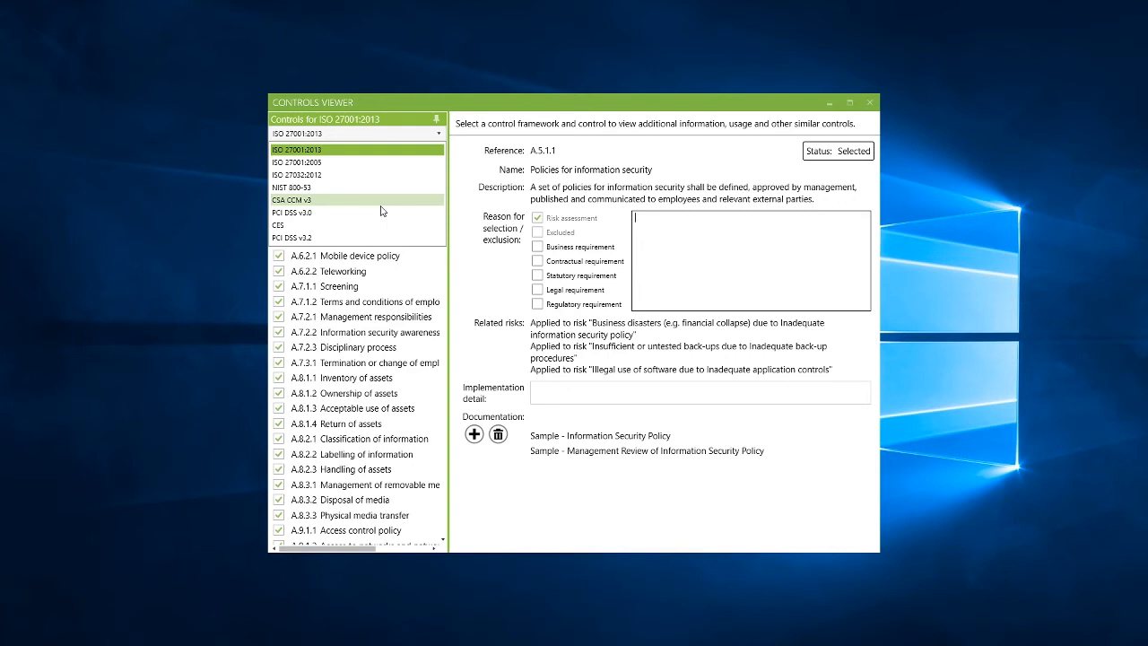
{"action": "left_click", "coordinate": [370, 238]}
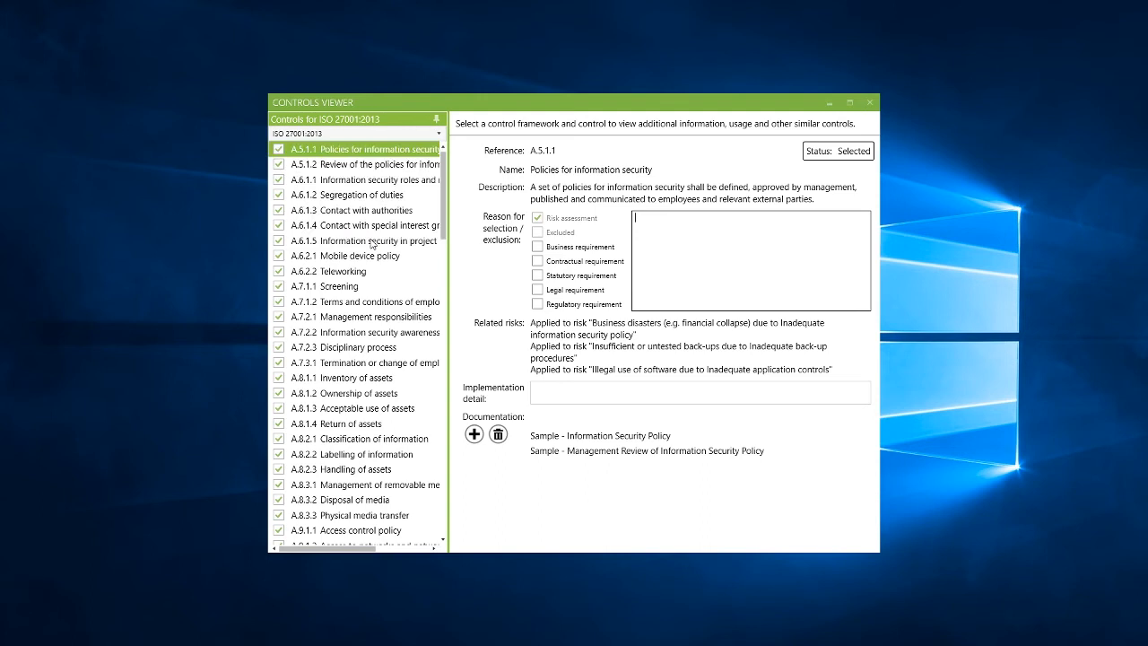
{"action": "left_click", "coordinate": [364, 153]}
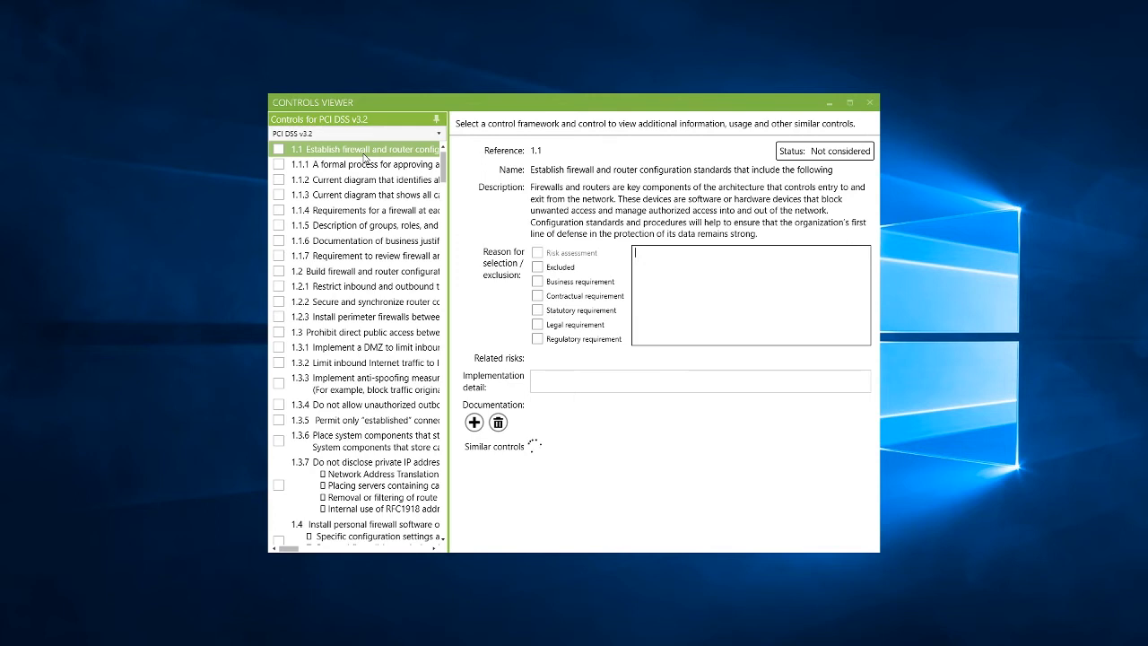
{"action": "left_click", "coordinate": [538, 267]}
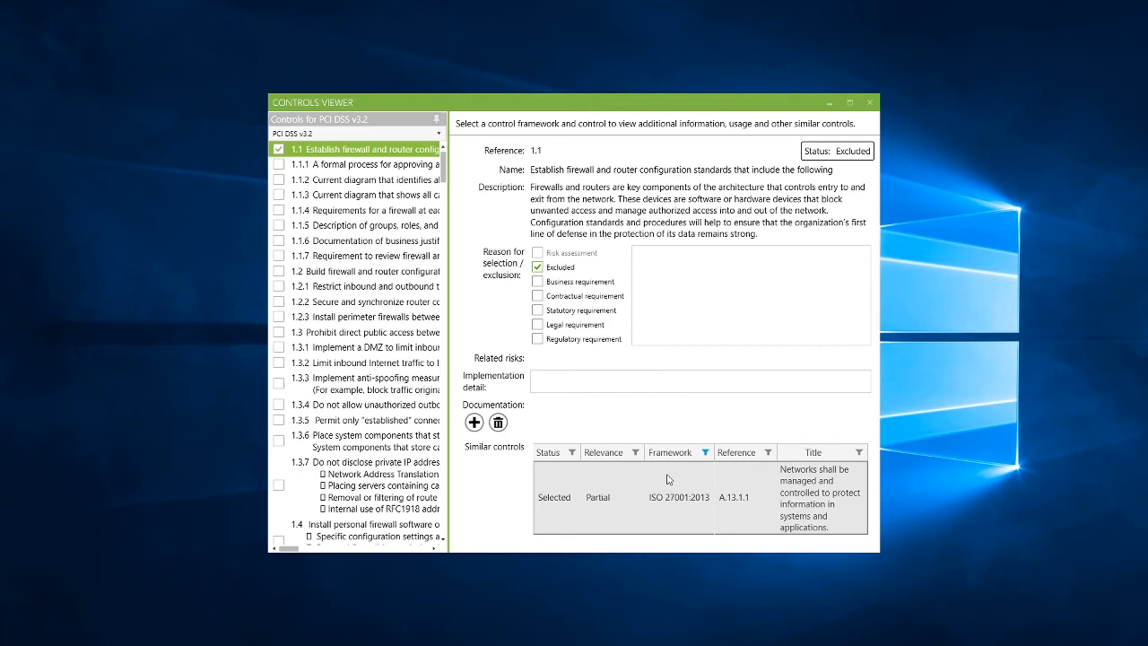
{"action": "left_click", "coordinate": [869, 104]}
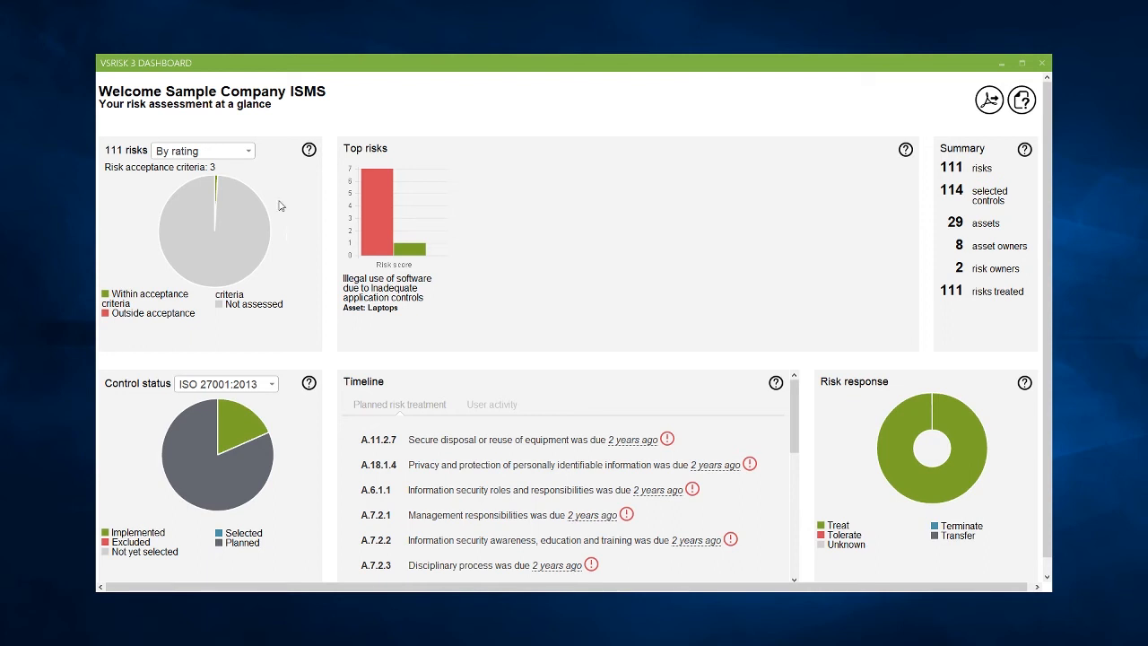
Step: Show the dashboard's risks chart by owner and its control status for all control sets, then close the dashboard
{"action": "left_click", "coordinate": [250, 151]}
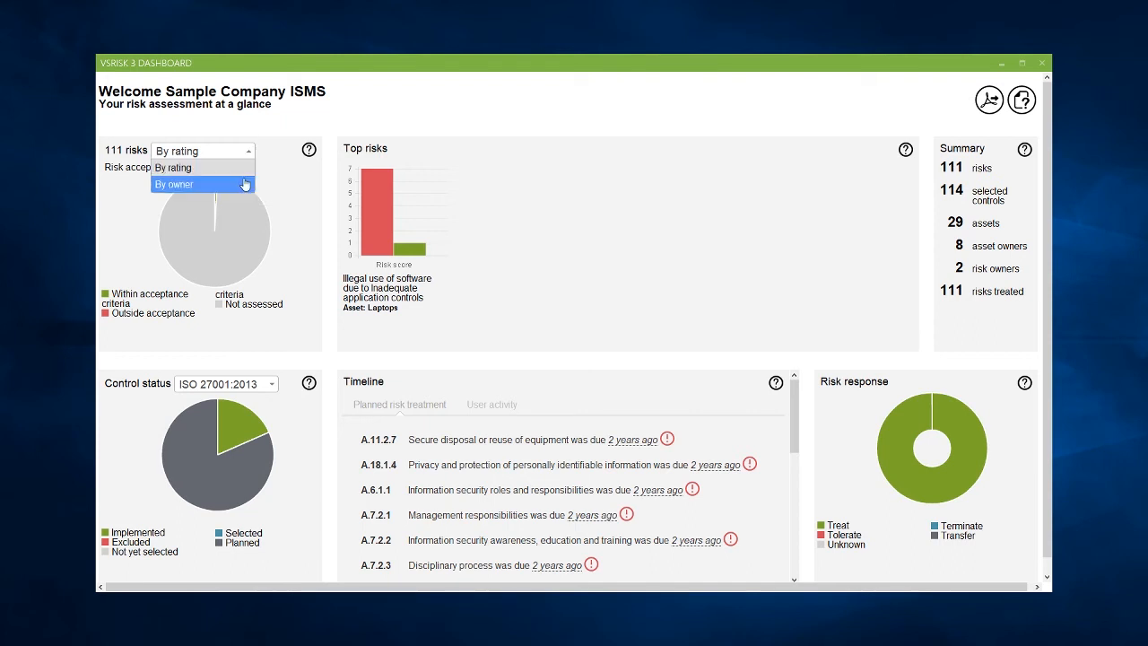
{"action": "left_click", "coordinate": [245, 184]}
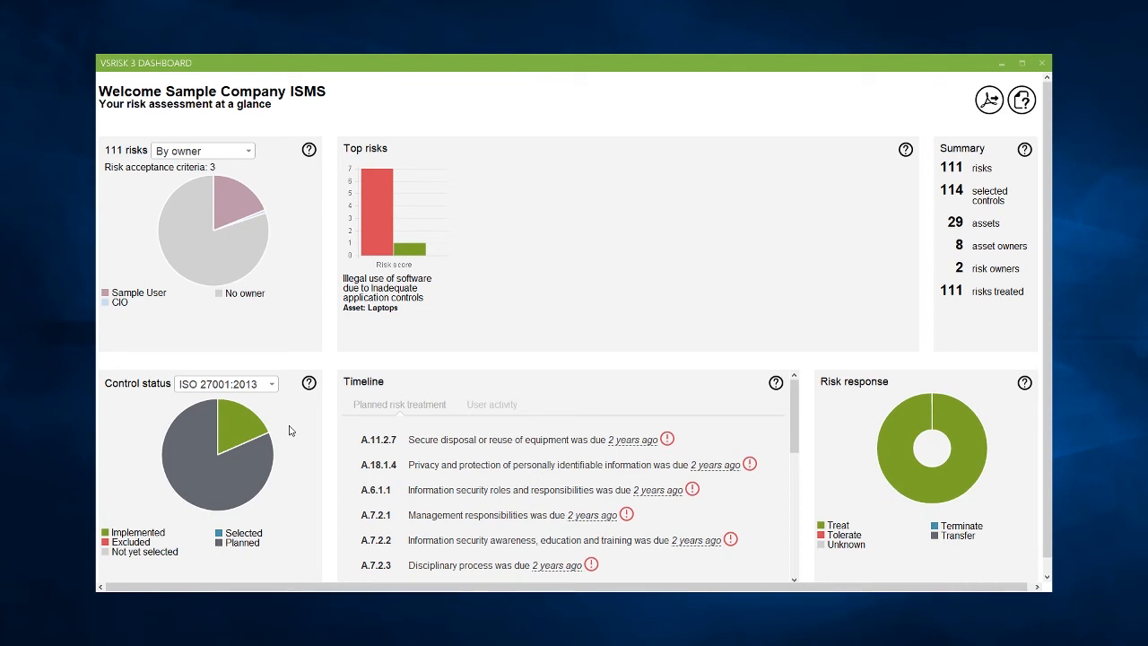
{"action": "left_click", "coordinate": [272, 385]}
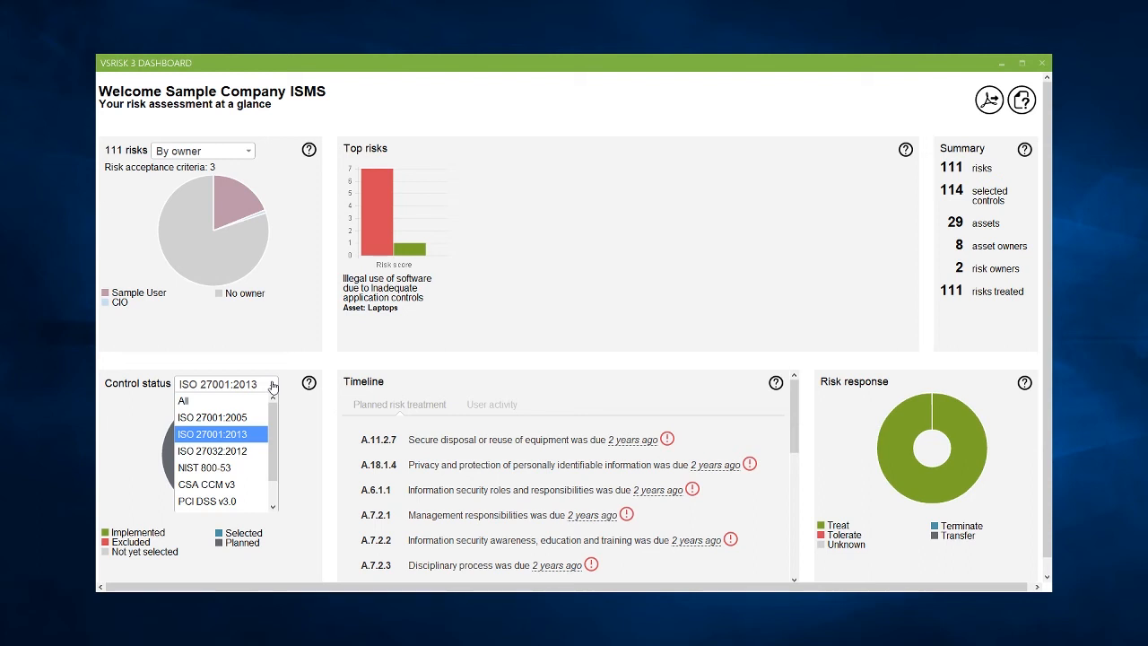
{"action": "left_click", "coordinate": [220, 401]}
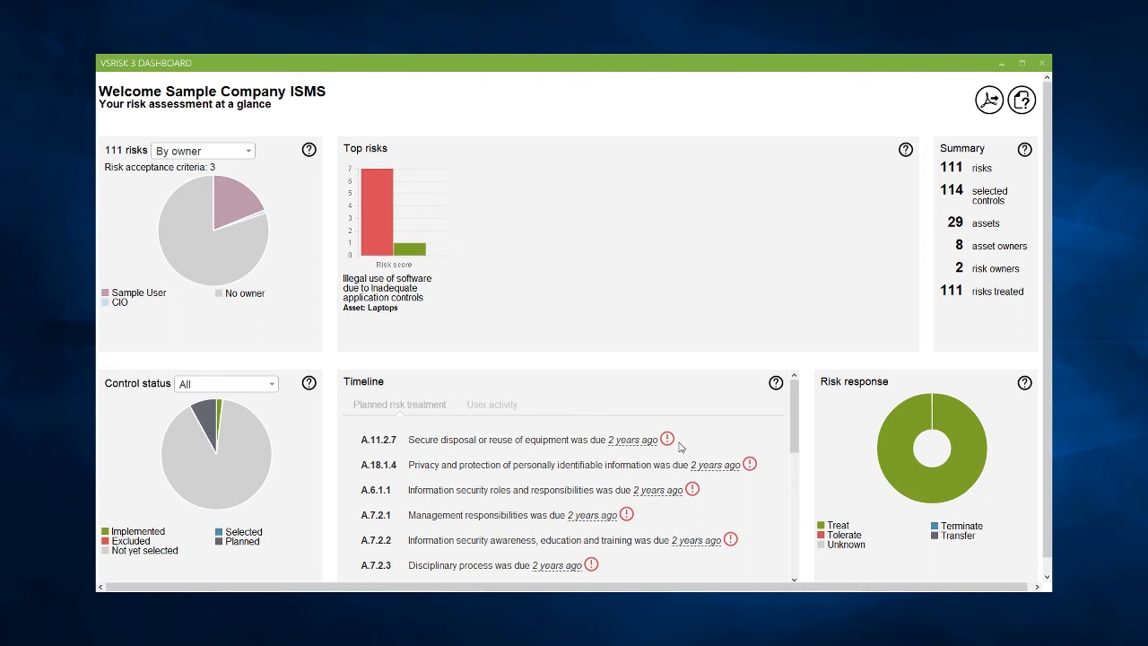
{"action": "mouse_move", "coordinate": [970, 479]}
{"action": "mouse_move", "coordinate": [906, 152]}
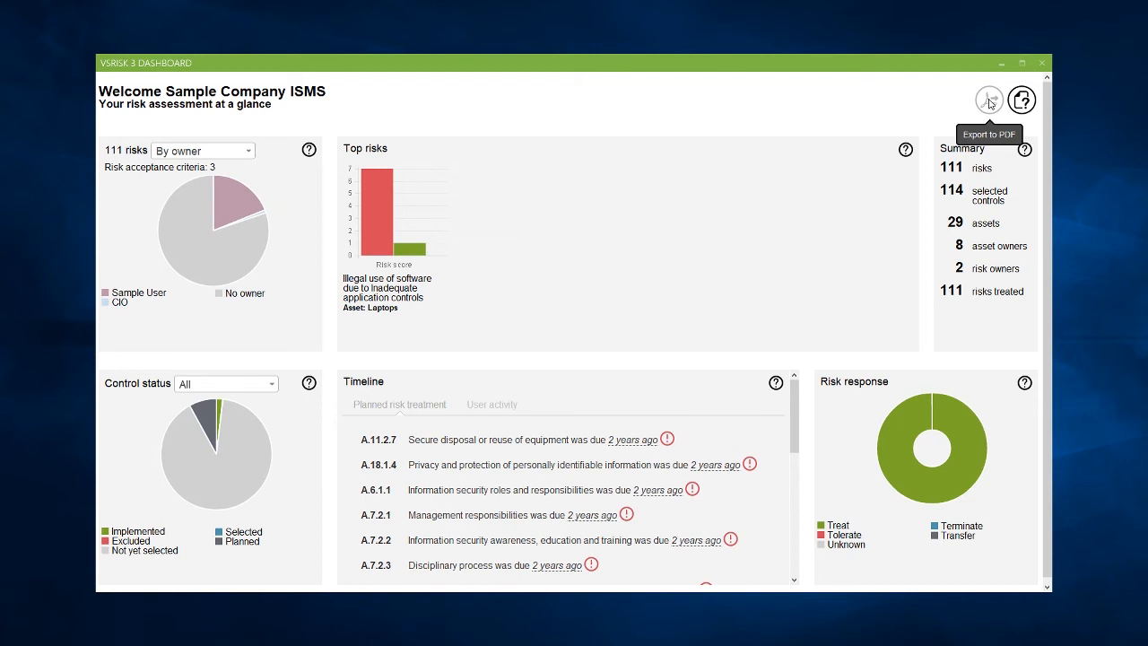
{"action": "left_click", "coordinate": [1043, 64]}
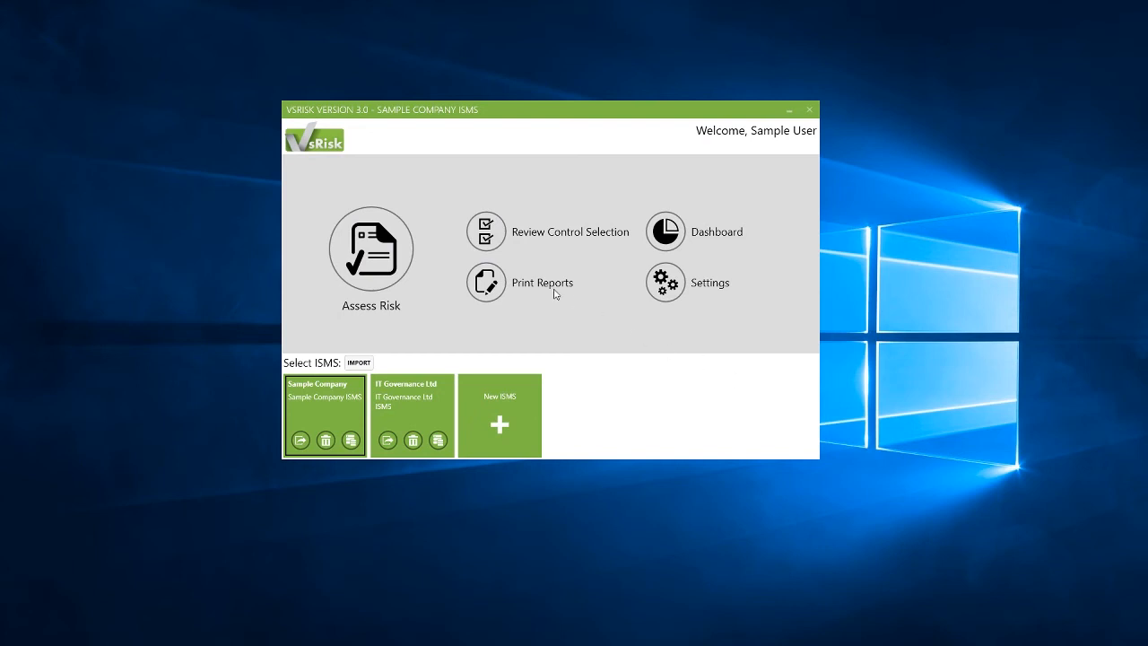
Step: Open the Statement of Applicability report, review its export format options, and close the reports window
{"action": "left_click", "coordinate": [485, 285]}
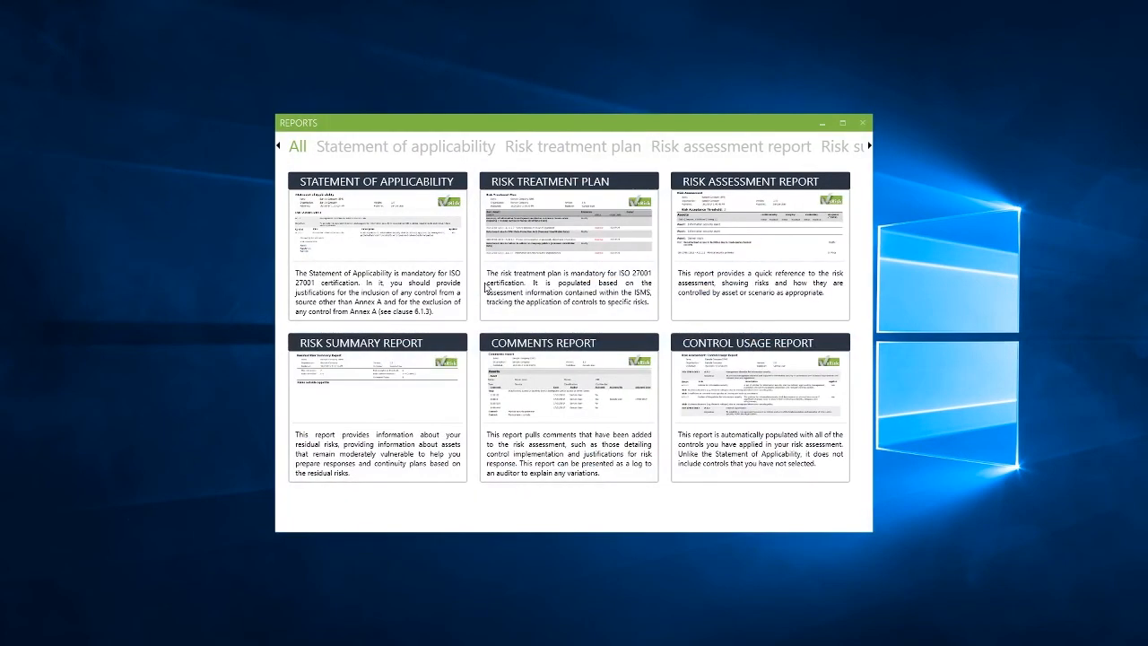
{"action": "left_click", "coordinate": [842, 122]}
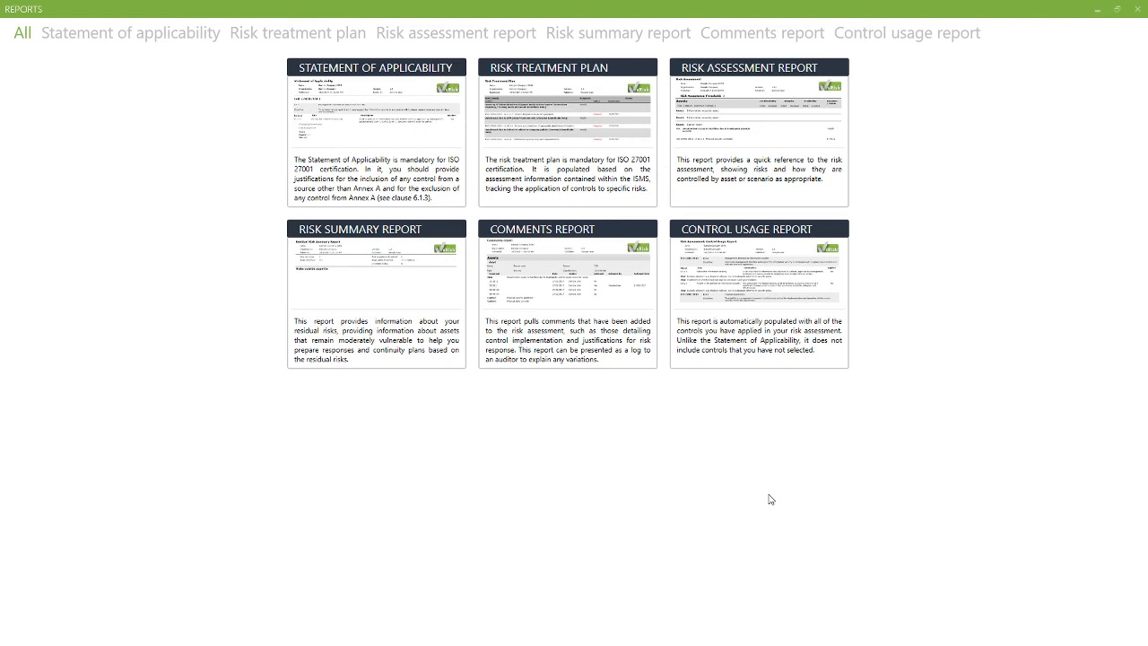
{"action": "left_click", "coordinate": [433, 183]}
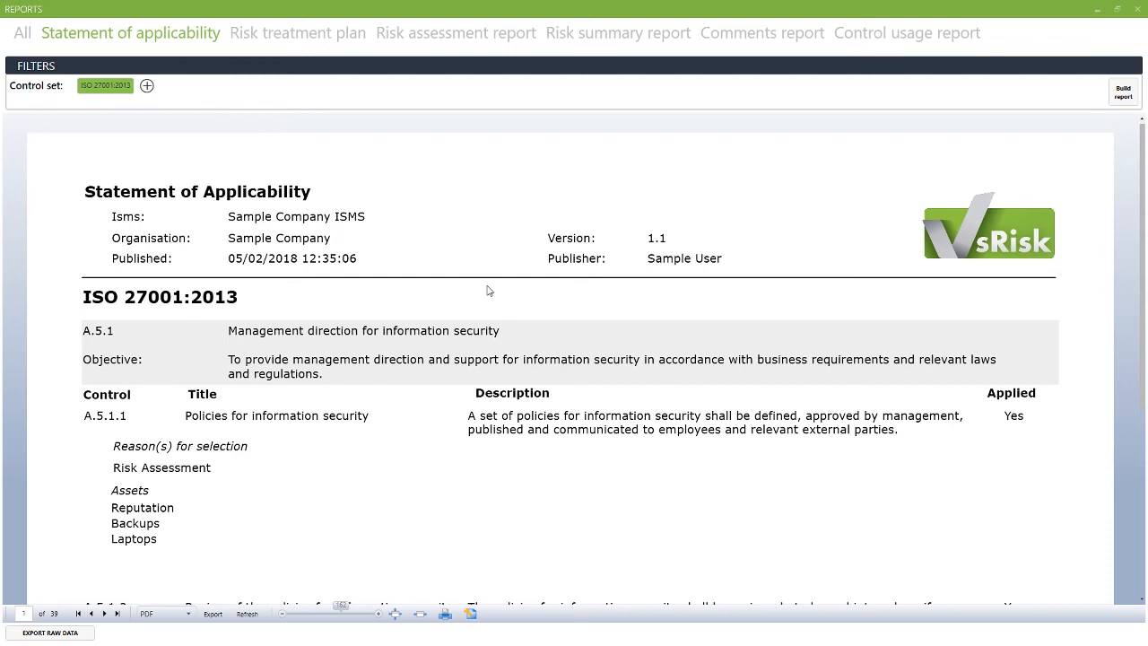
{"action": "left_click", "coordinate": [190, 616]}
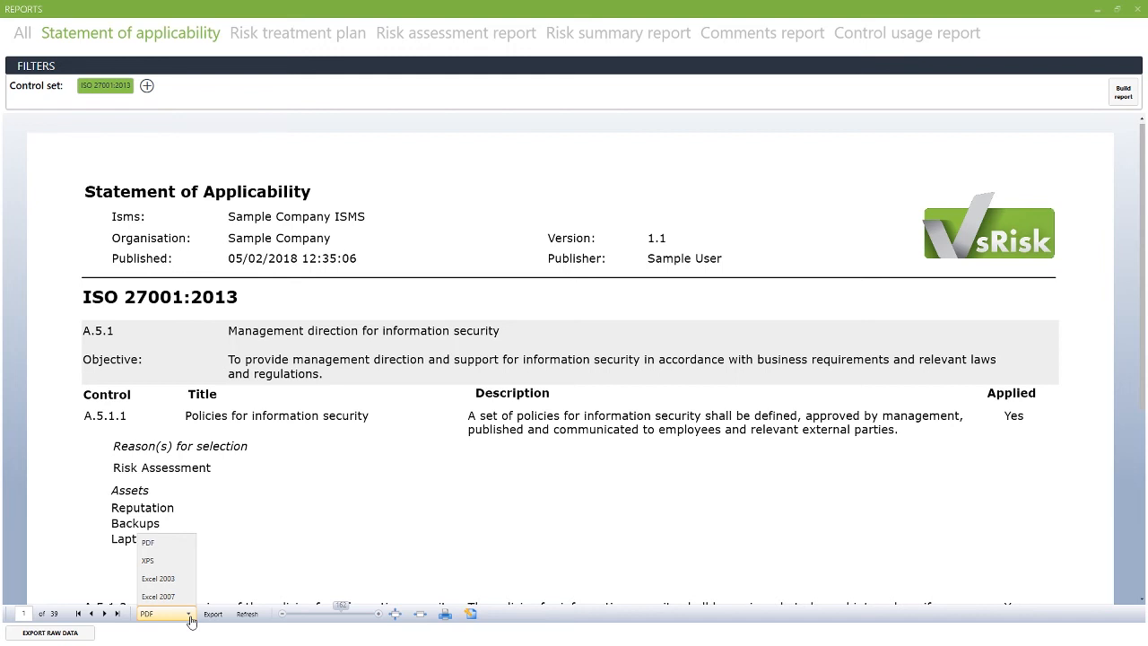
{"action": "left_click", "coordinate": [1140, 12]}
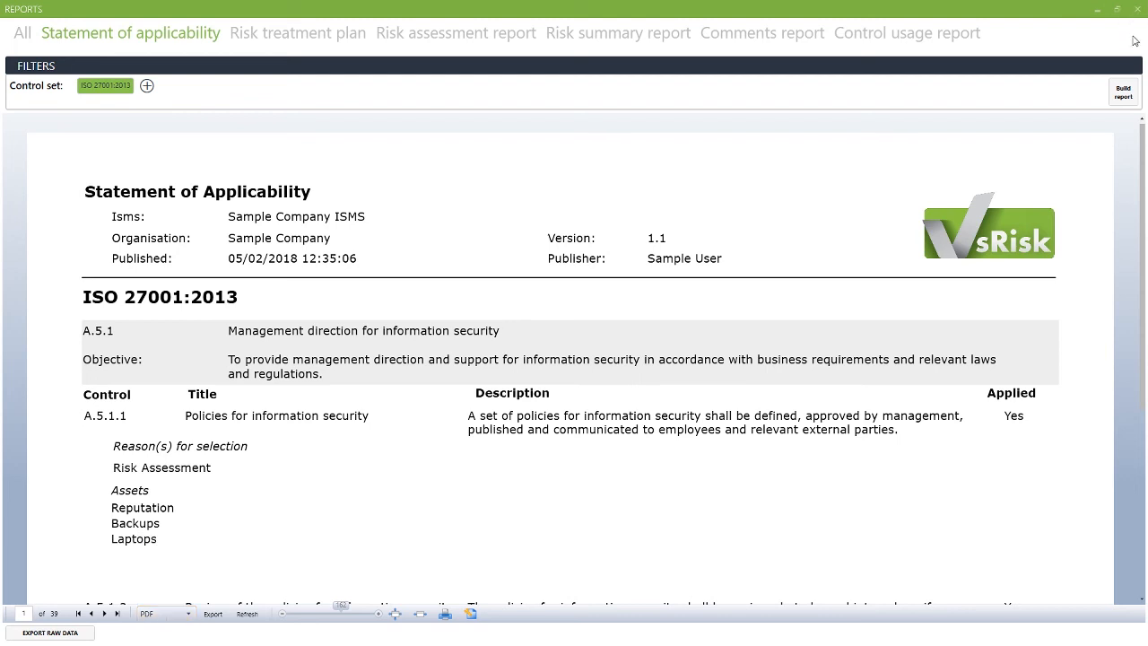
{"action": "left_click", "coordinate": [1141, 12]}
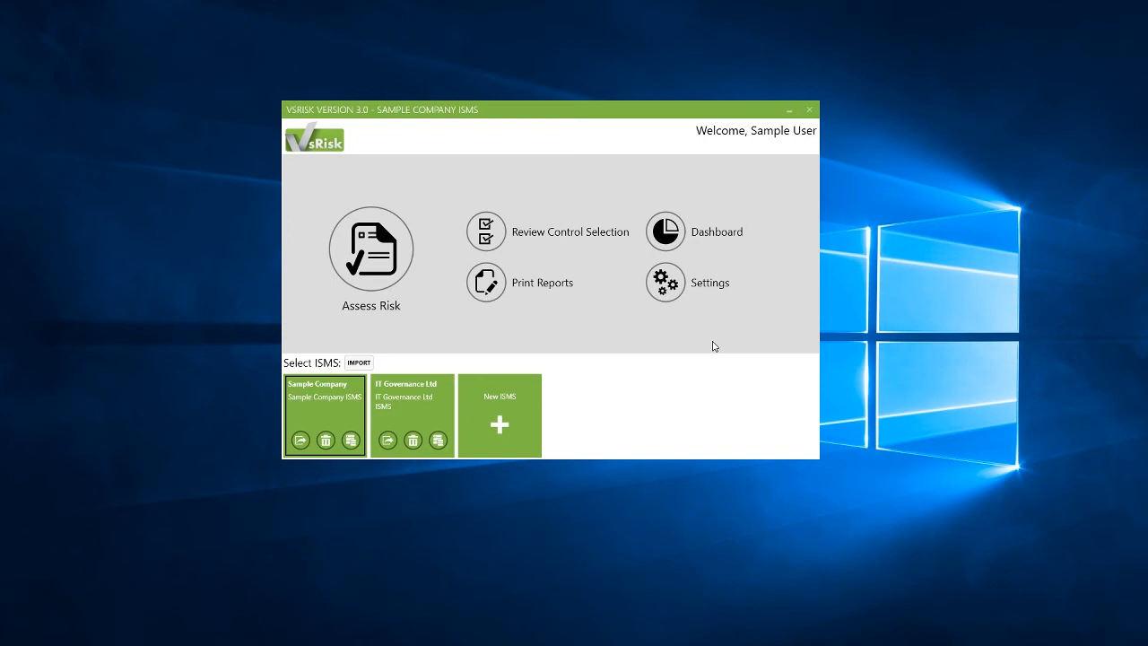
Step: Open Settings and review the acceptance criteria, impact and likelihood, control set, classification and type pages
{"action": "left_click", "coordinate": [673, 292]}
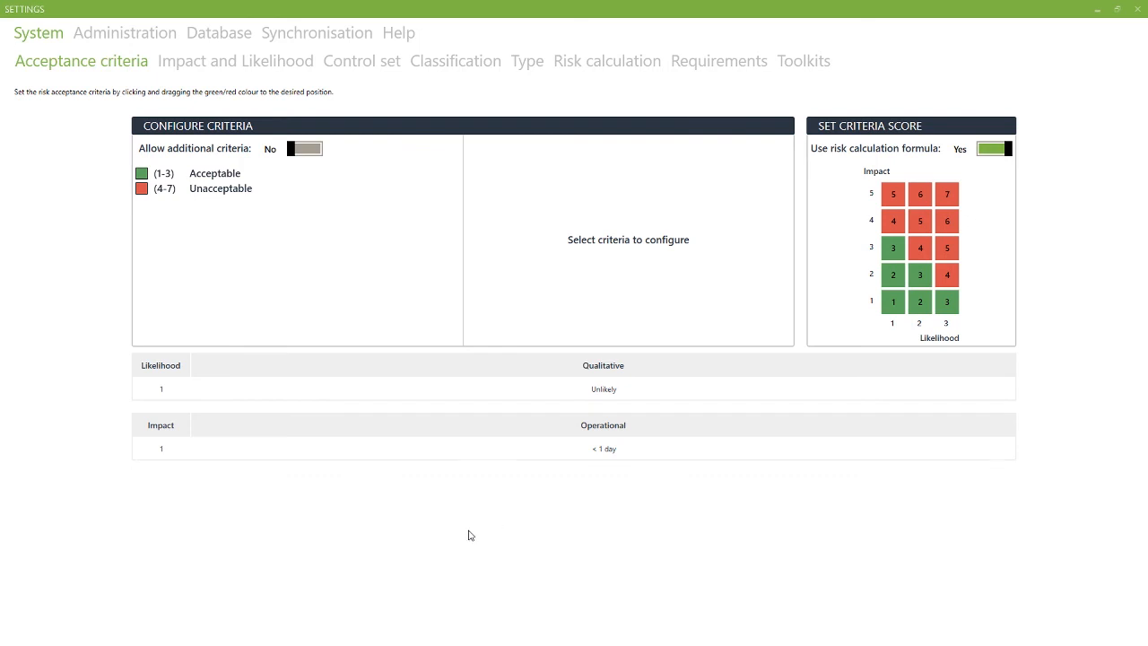
{"action": "left_click", "coordinate": [255, 70]}
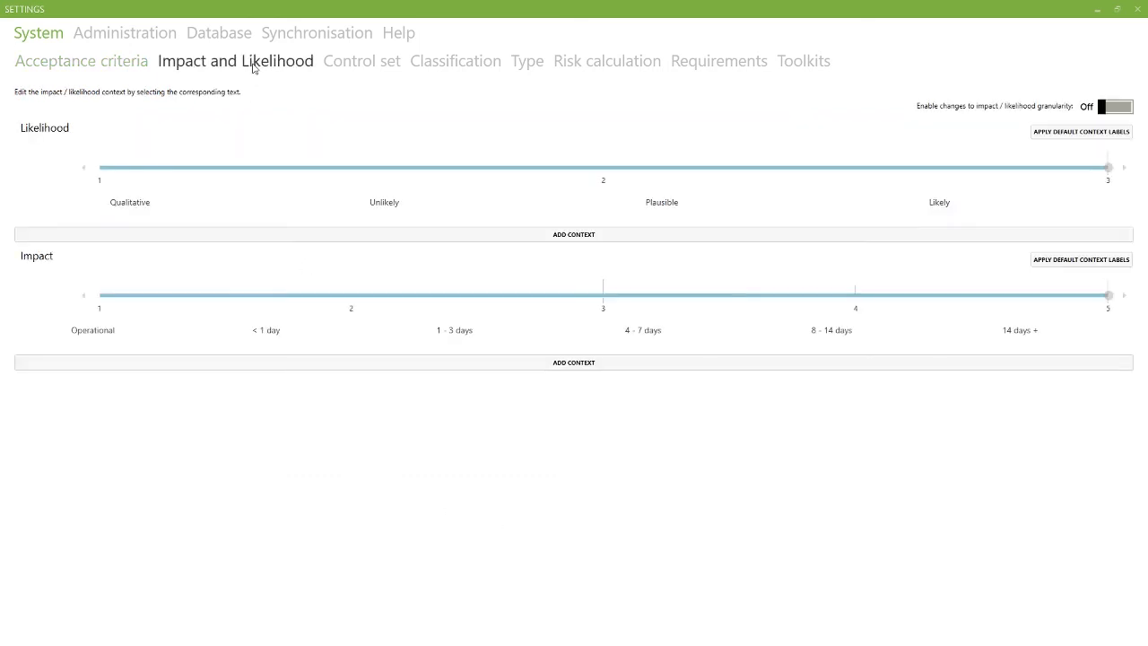
{"action": "left_click", "coordinate": [350, 65]}
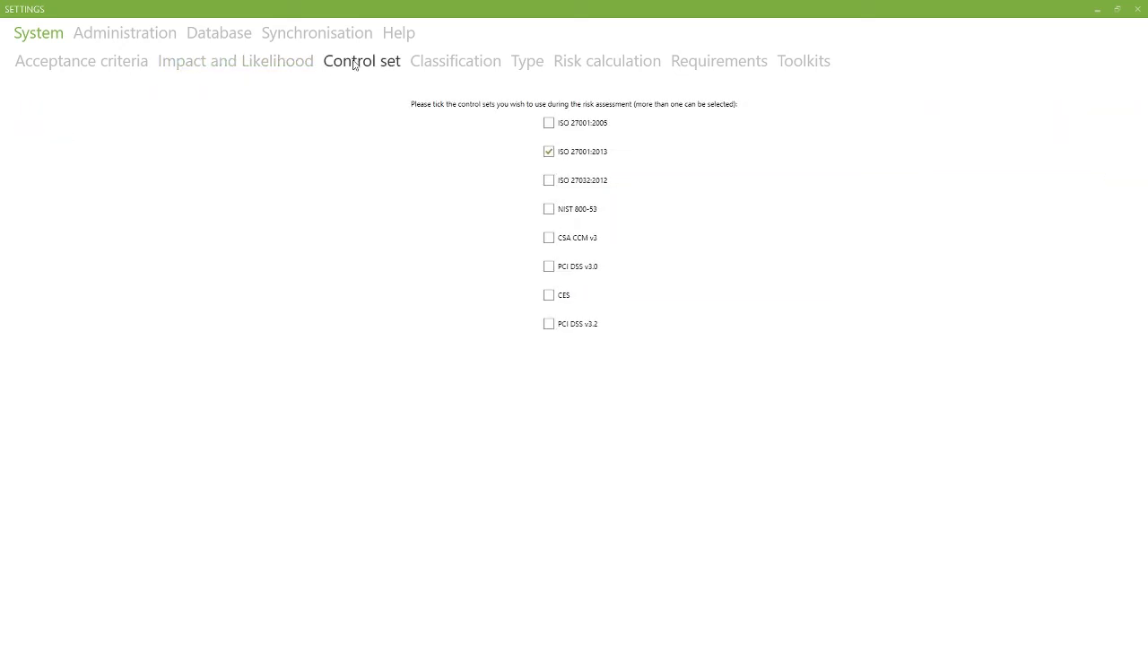
{"action": "left_click", "coordinate": [454, 63]}
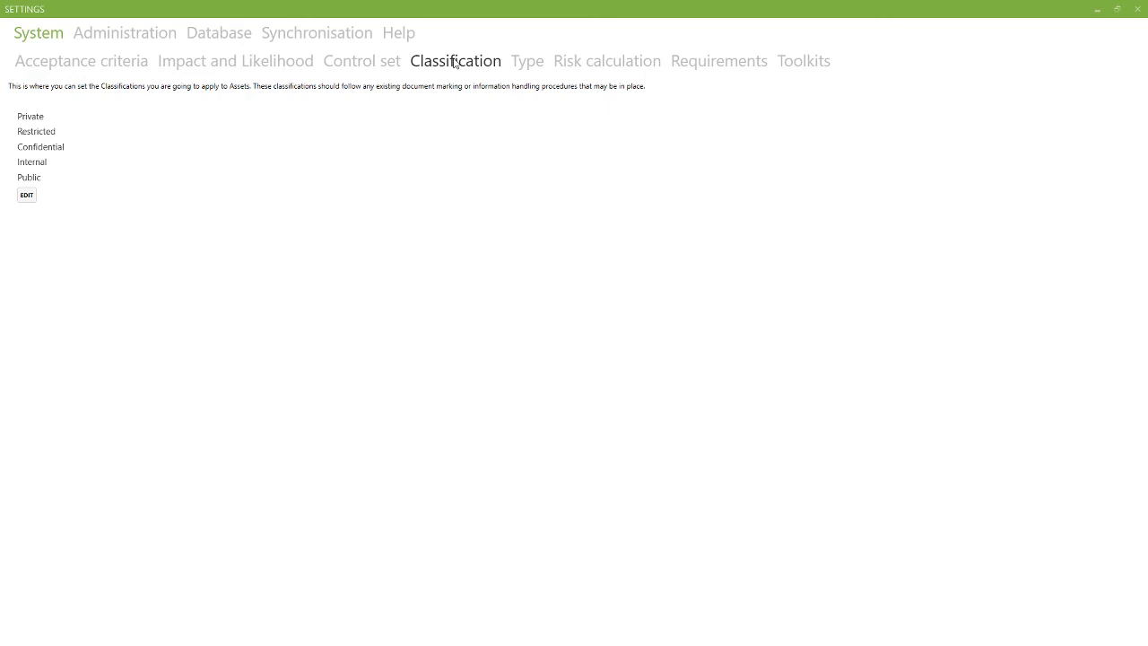
{"action": "left_click", "coordinate": [523, 64]}
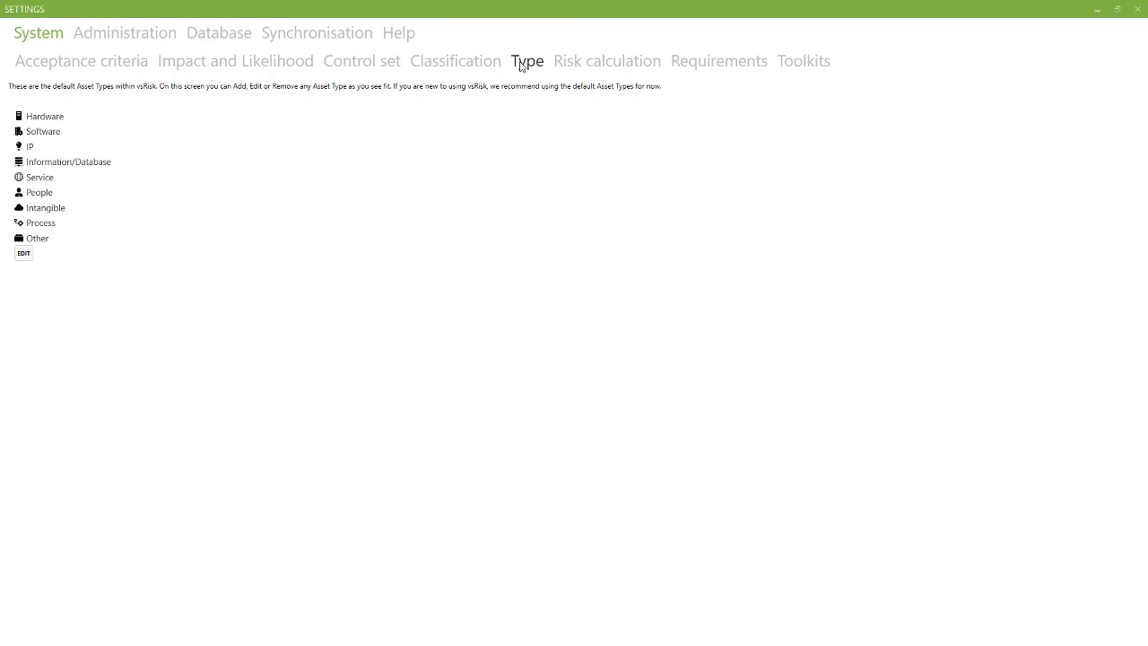
Step: Review the available risk calculation formulas and the example impact value
{"action": "left_click", "coordinate": [599, 64]}
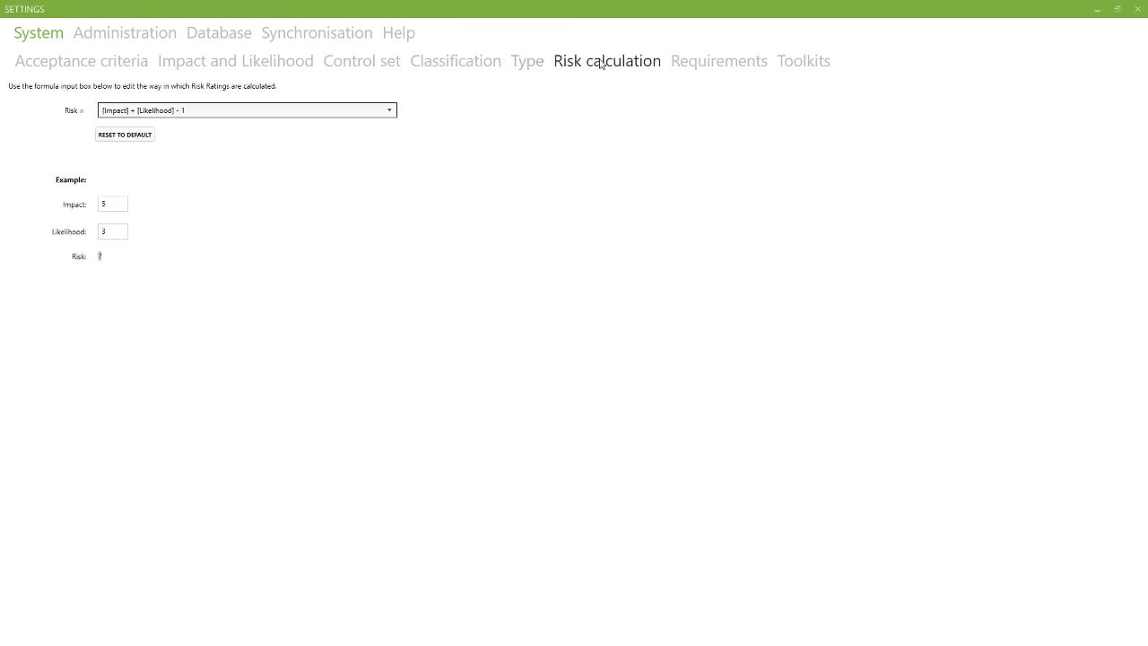
{"action": "left_click", "coordinate": [392, 111]}
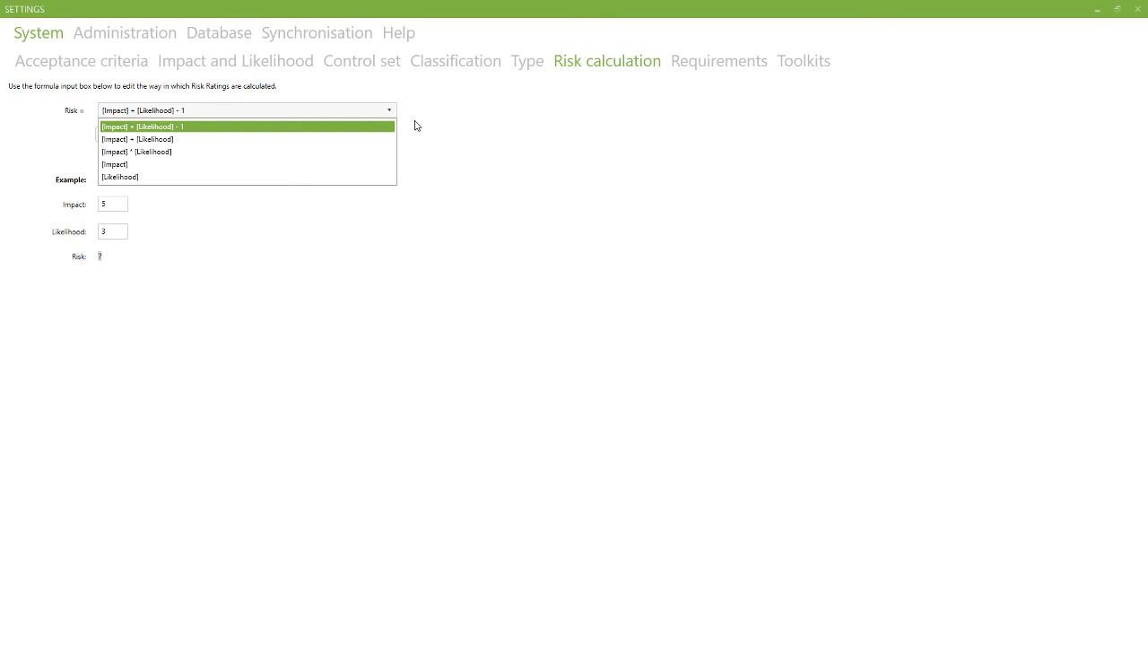
{"action": "left_click", "coordinate": [109, 205]}
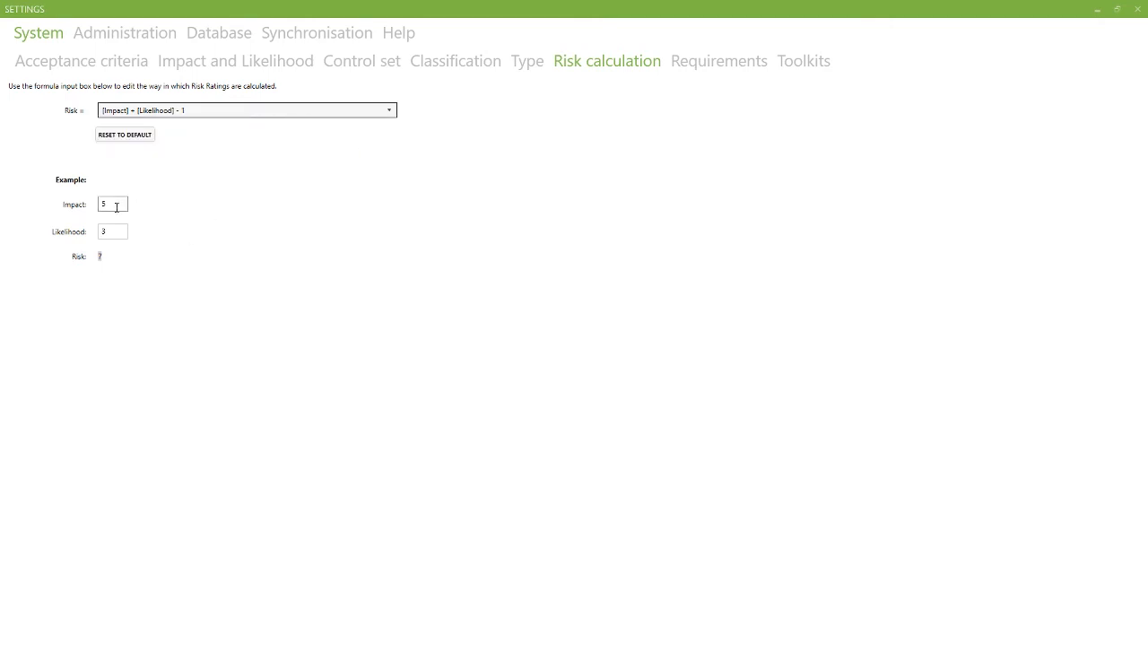
Step: Review the assessment requirements and the ISO 27001:2013 toolkit's document sections
{"action": "left_click", "coordinate": [691, 72]}
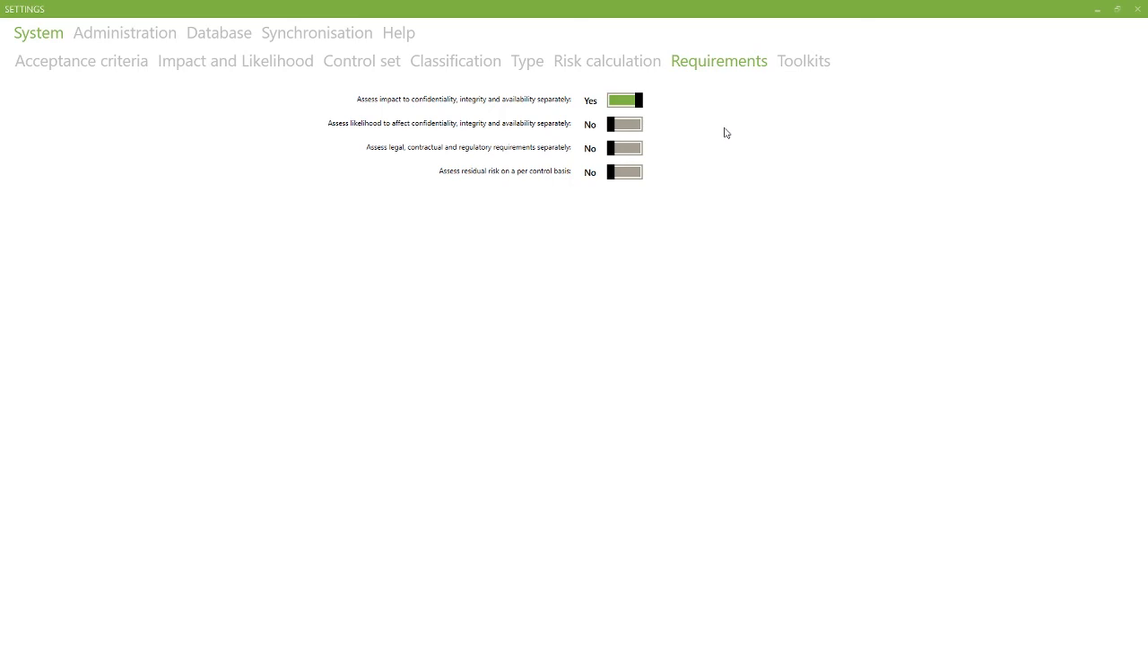
{"action": "left_click", "coordinate": [807, 60]}
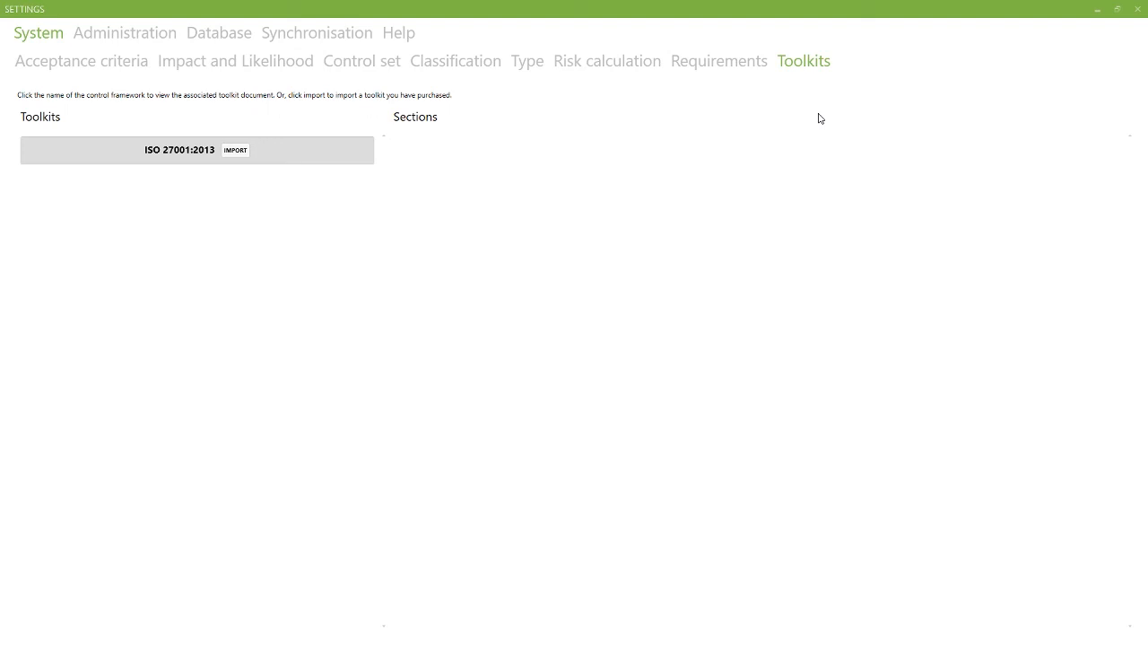
{"action": "left_click", "coordinate": [284, 151]}
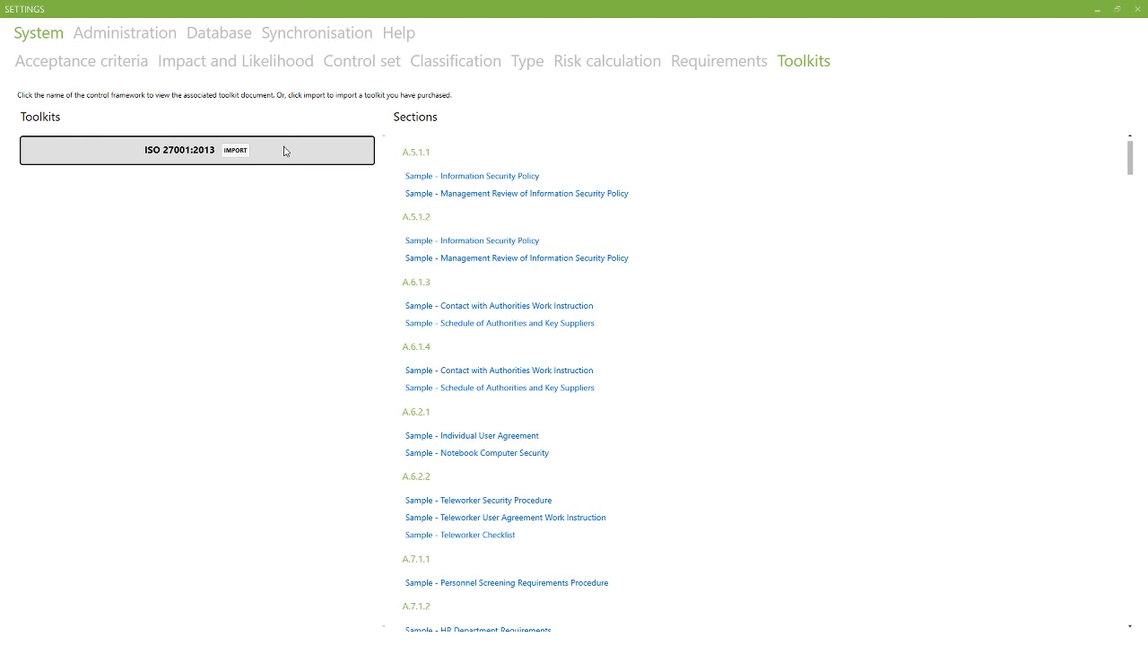
{"action": "left_click", "coordinate": [286, 150]}
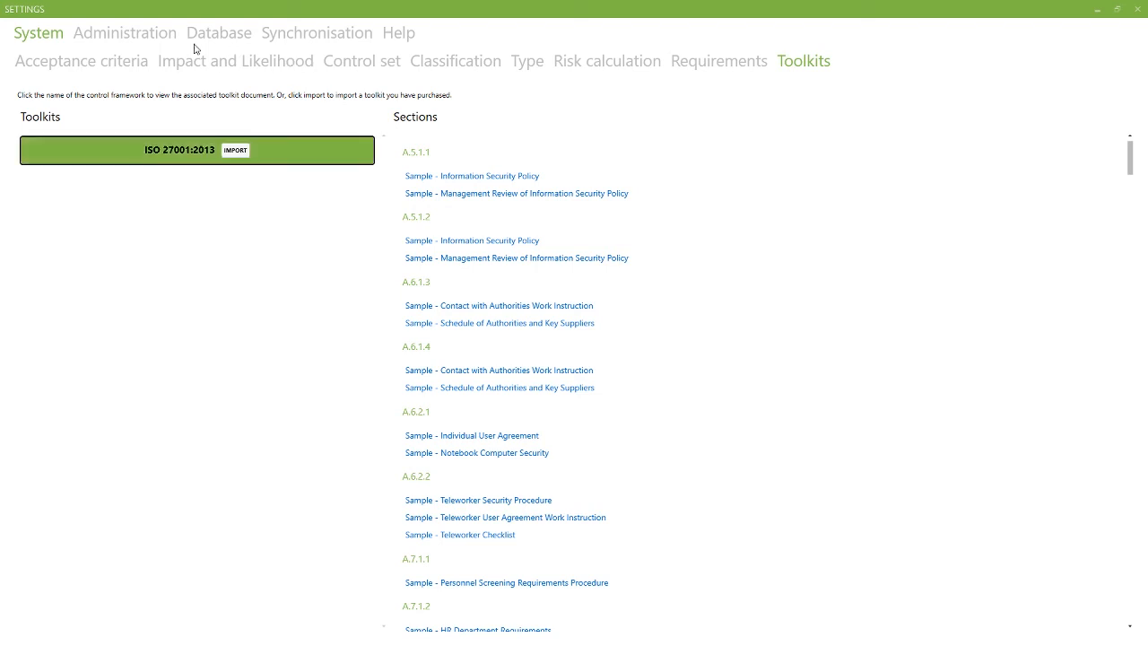
Step: Open user management, inspect the CIO user's details and role options, and view the audit history and licence pages
{"action": "left_click", "coordinate": [139, 37]}
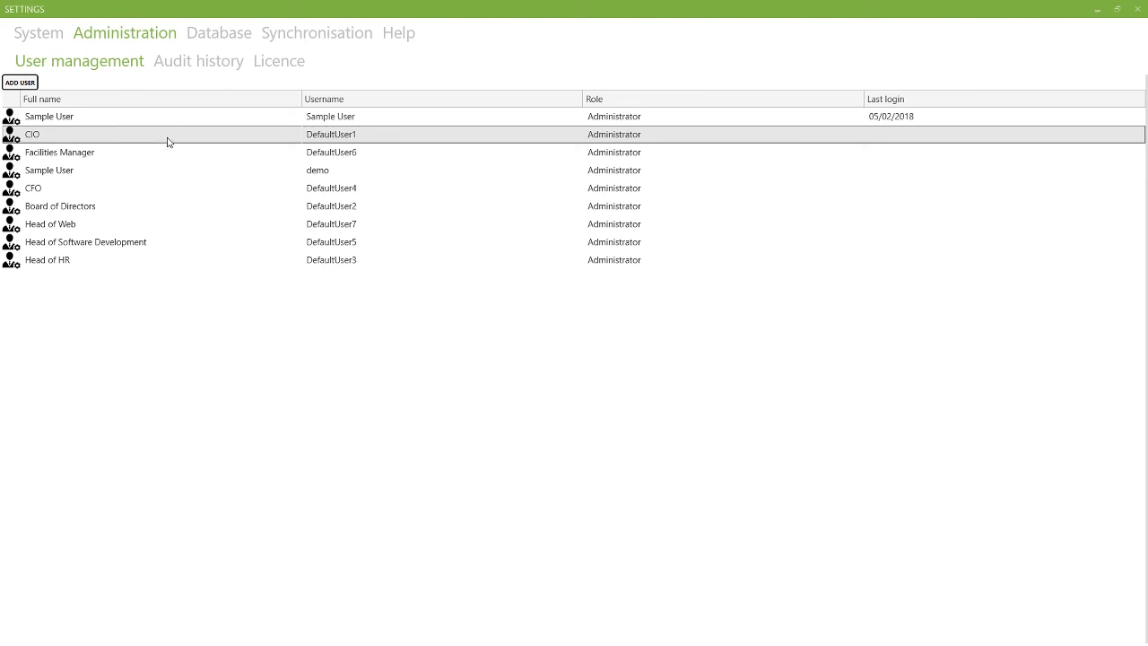
{"action": "left_click", "coordinate": [168, 141]}
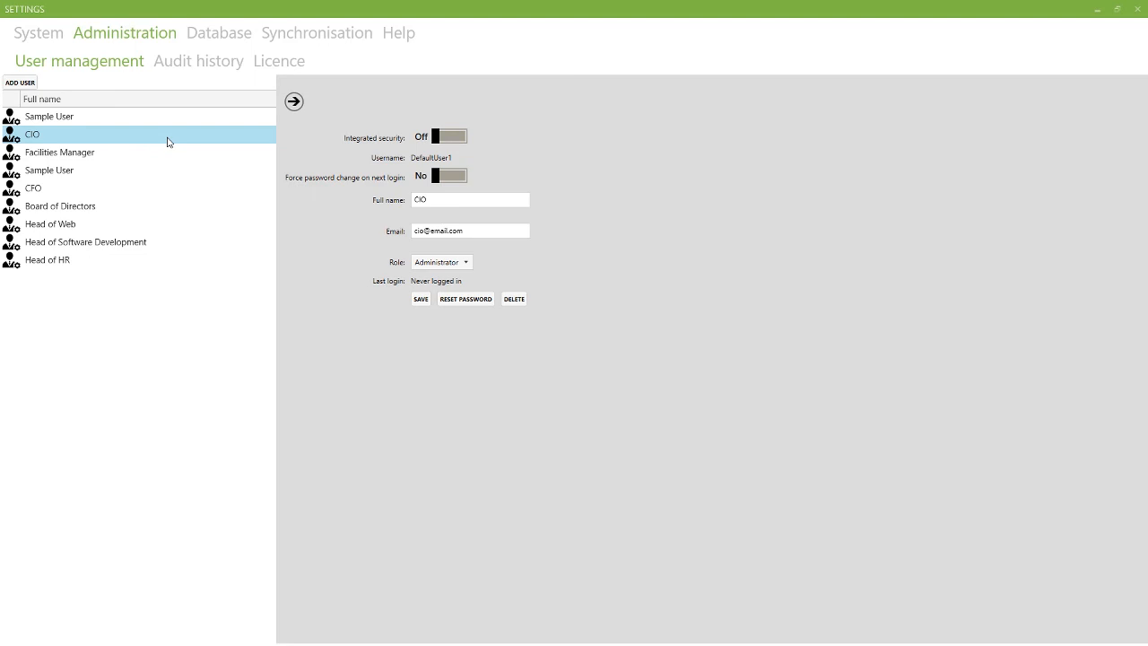
{"action": "left_click", "coordinate": [467, 264]}
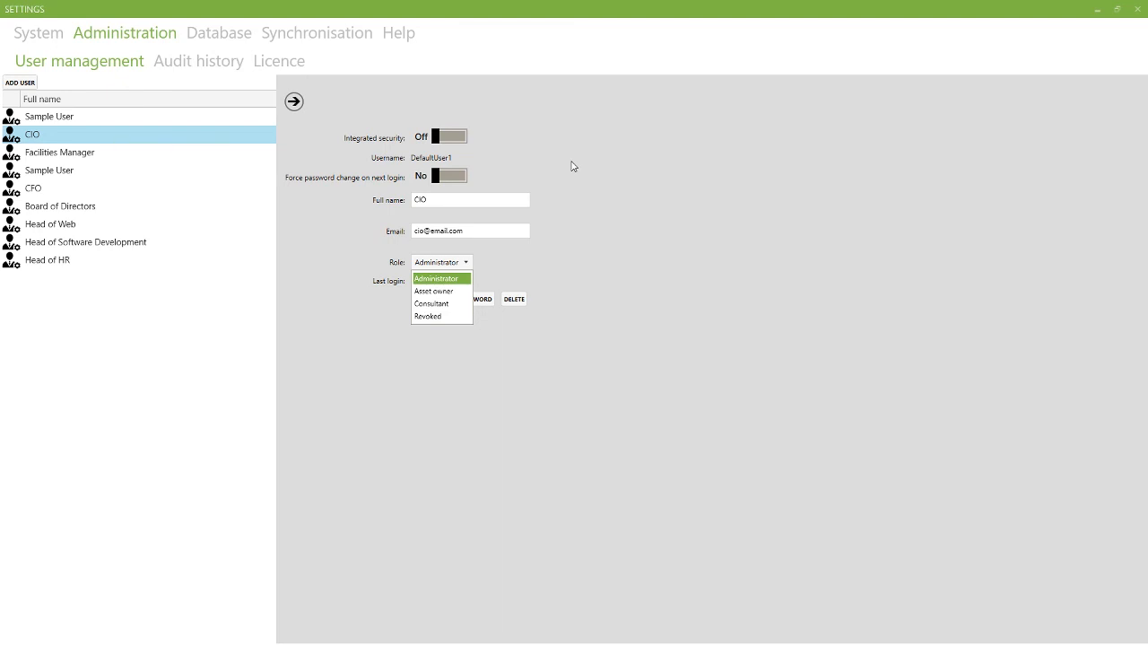
{"action": "left_click", "coordinate": [208, 65]}
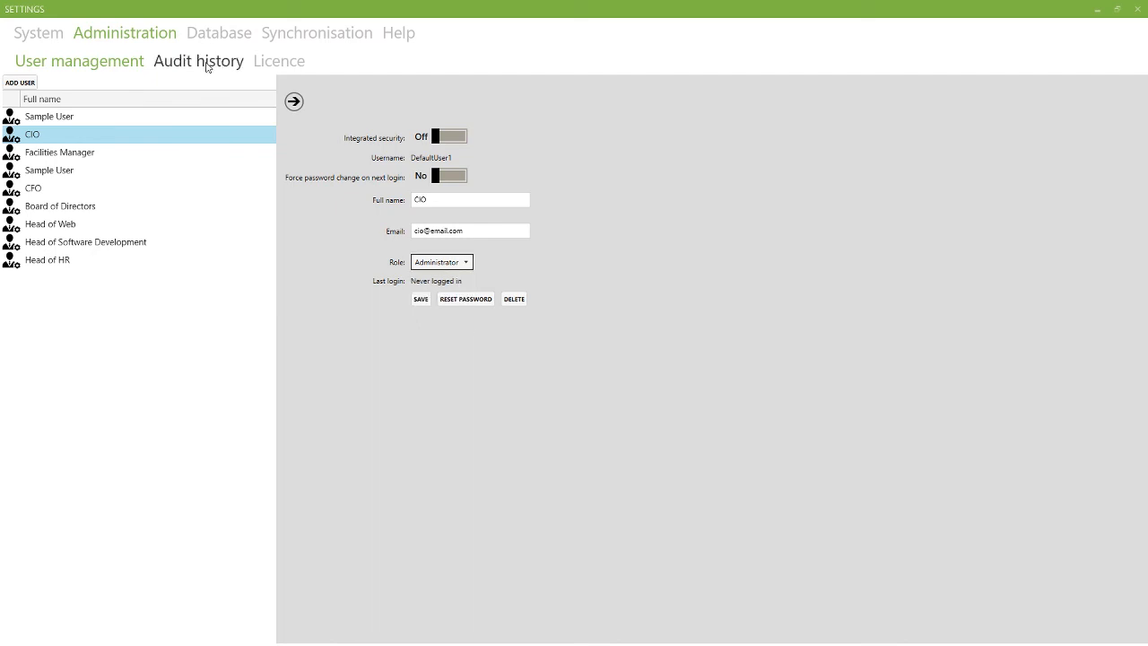
{"action": "left_click", "coordinate": [210, 64]}
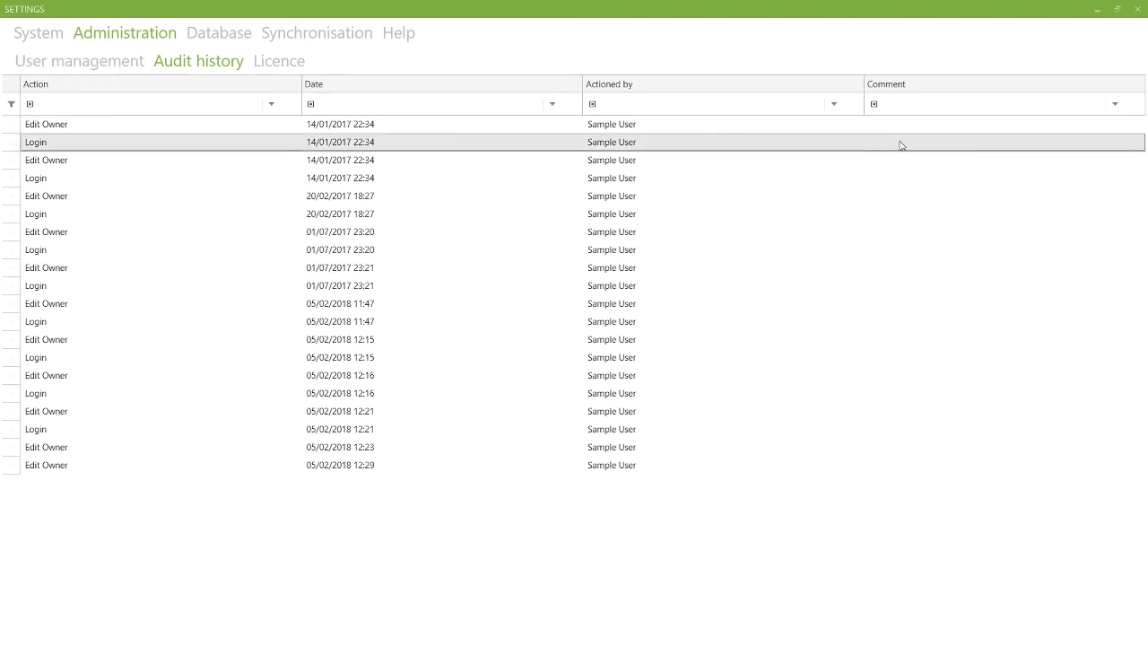
{"action": "left_click", "coordinate": [279, 68]}
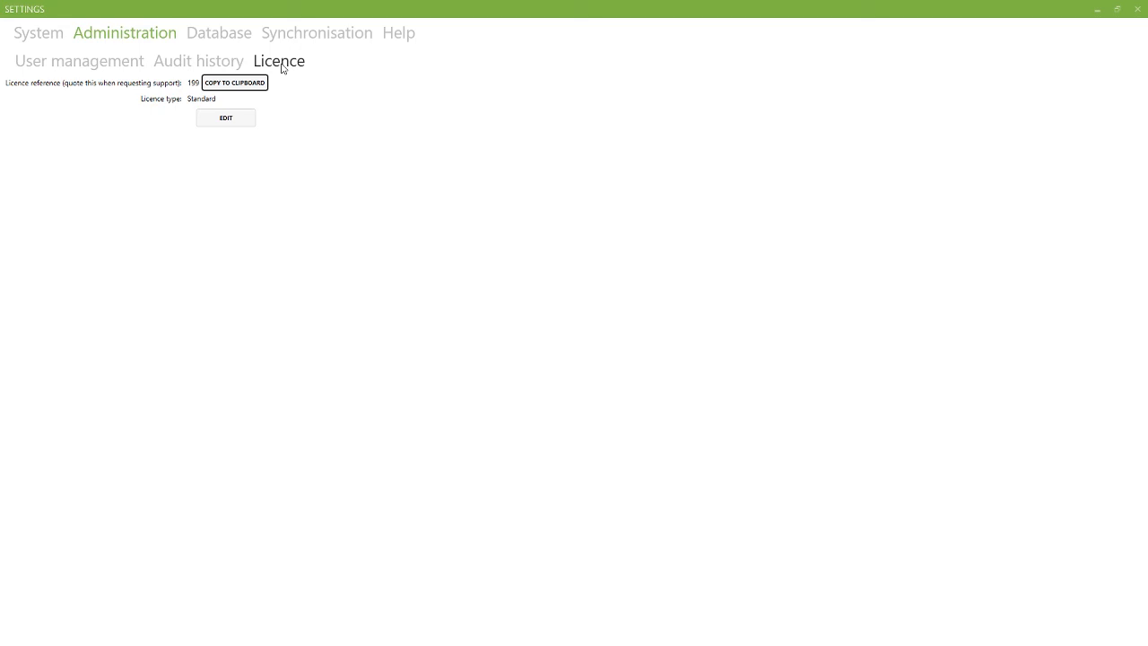
Step: Review the database connection, asset import and export, backup/restore, threats, vulnerabilities and controls pages
{"action": "left_click", "coordinate": [222, 39]}
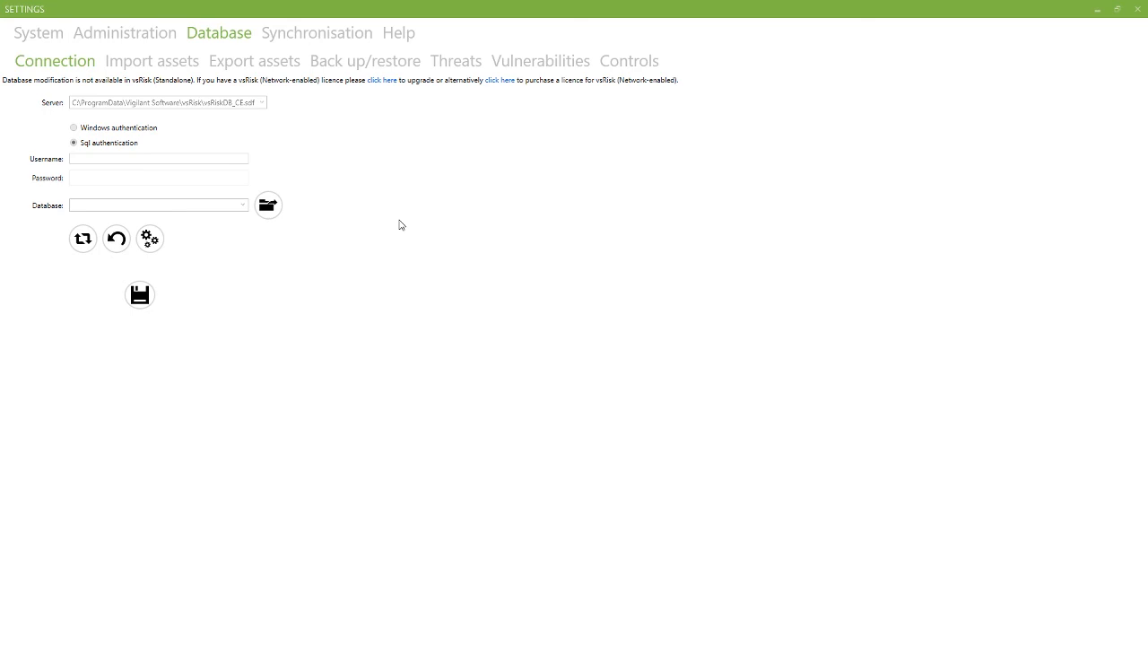
{"action": "left_click", "coordinate": [191, 61]}
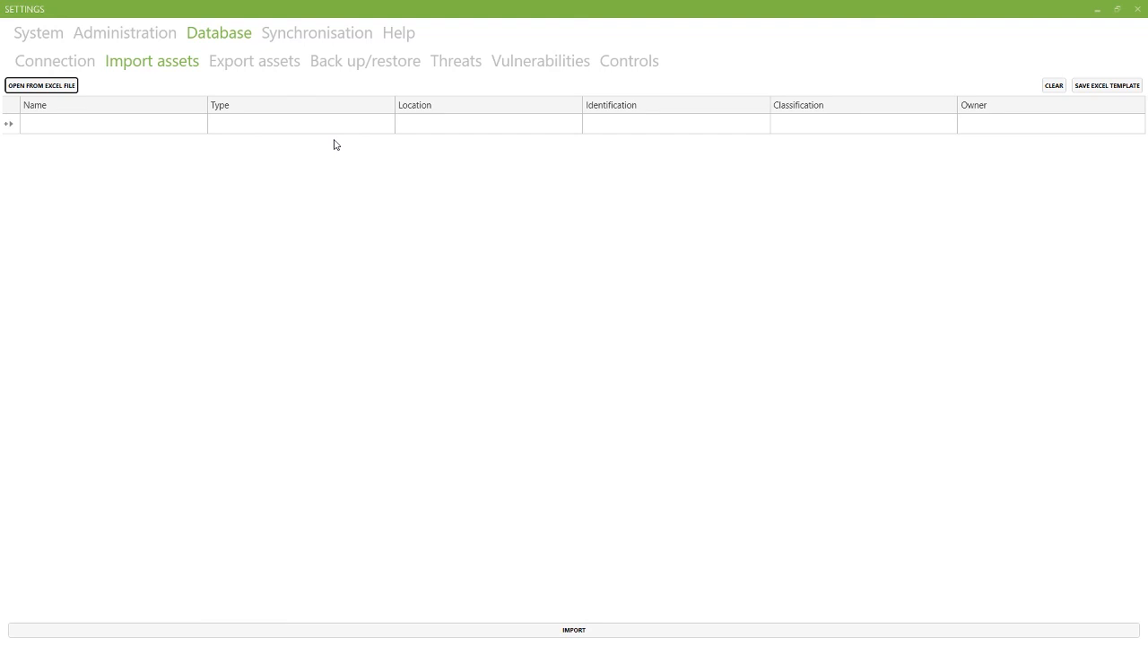
{"action": "left_click", "coordinate": [255, 63]}
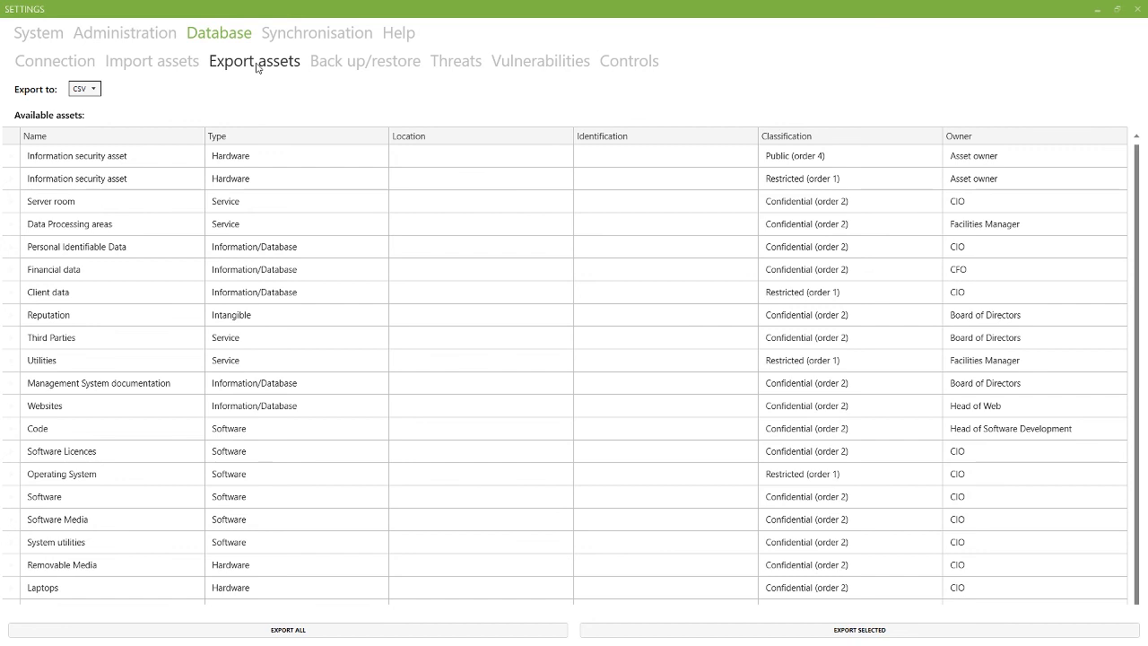
{"action": "left_click", "coordinate": [367, 70]}
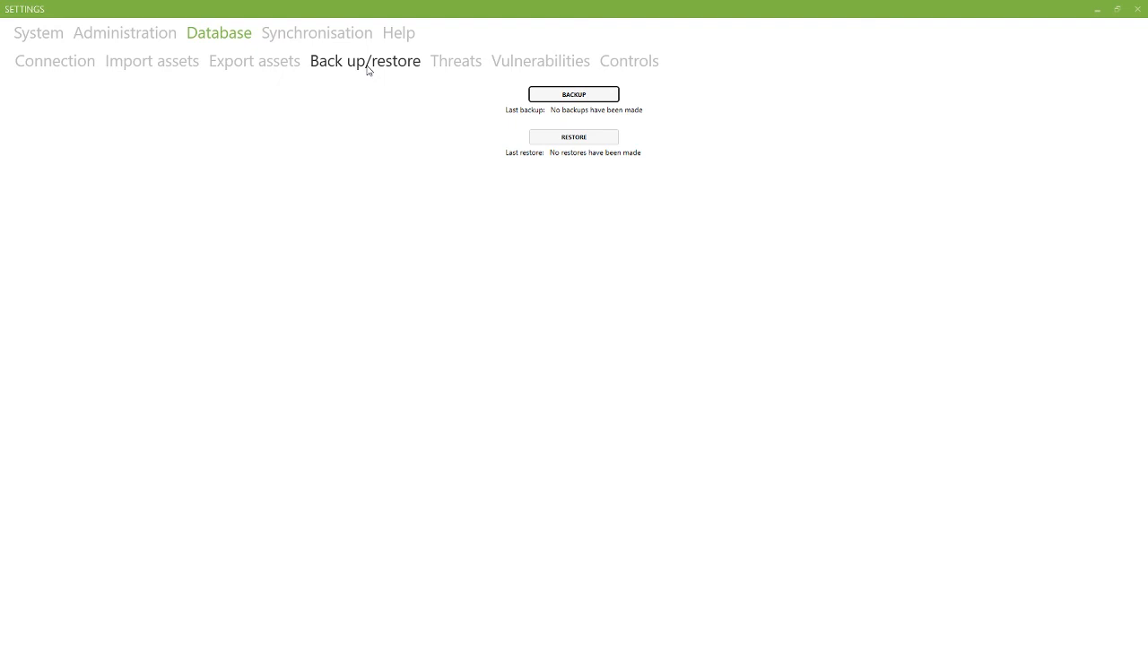
{"action": "left_click", "coordinate": [457, 63]}
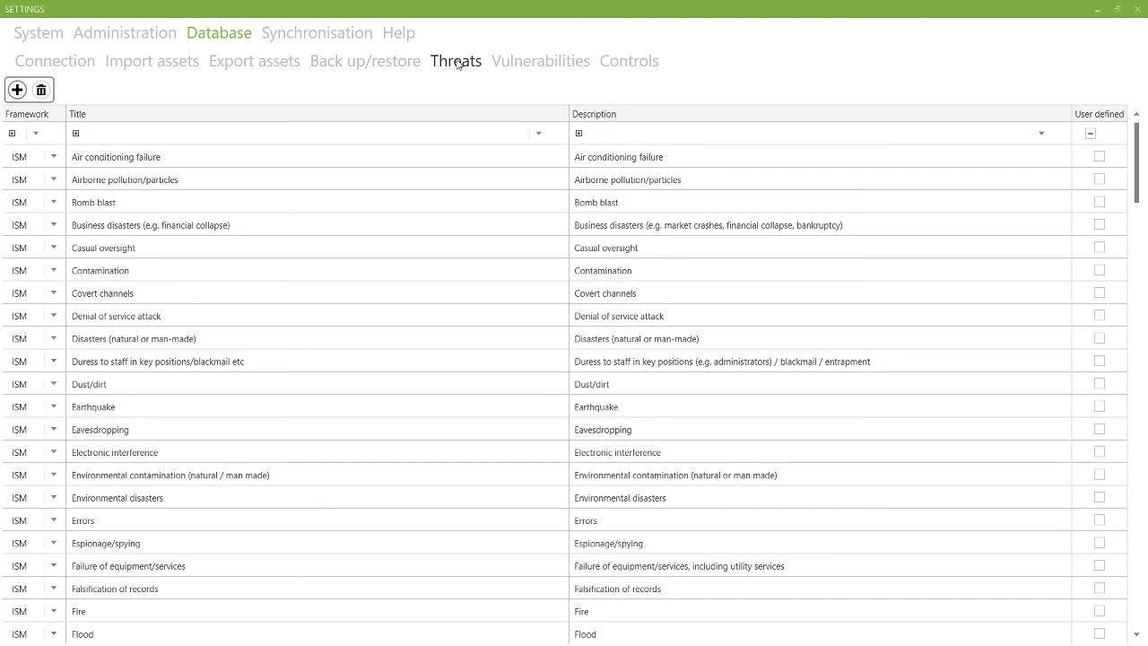
{"action": "left_click", "coordinate": [530, 64]}
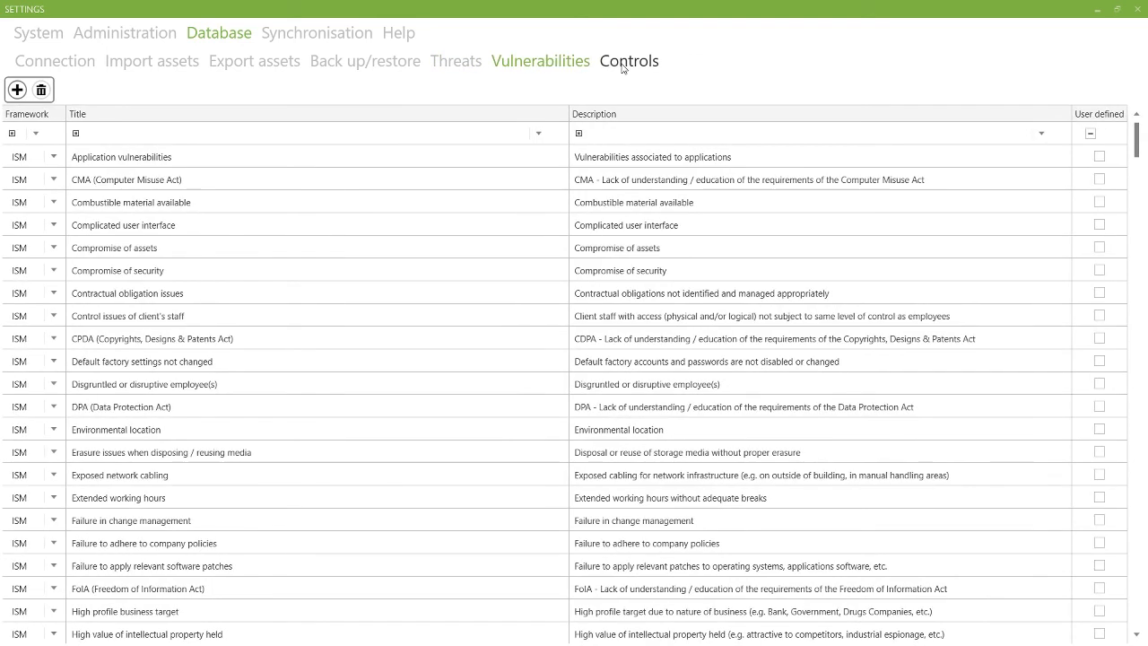
{"action": "left_click", "coordinate": [621, 66]}
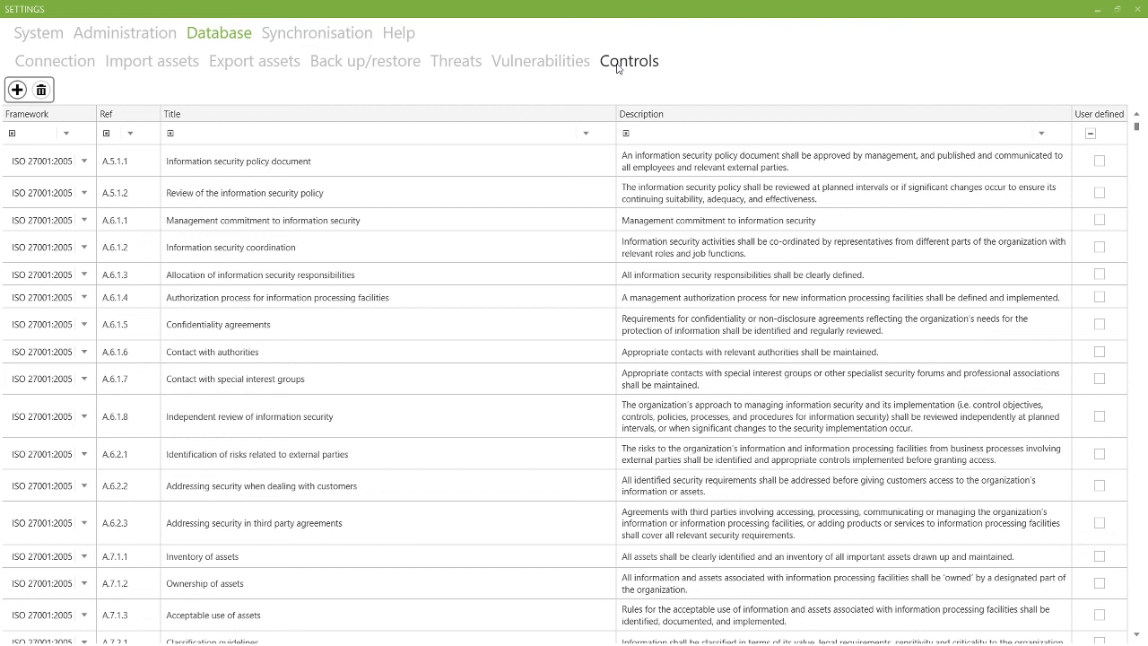
Step: Review the synchronisation setup and the help About and Support pages, then close the settings window
{"action": "left_click", "coordinate": [344, 41]}
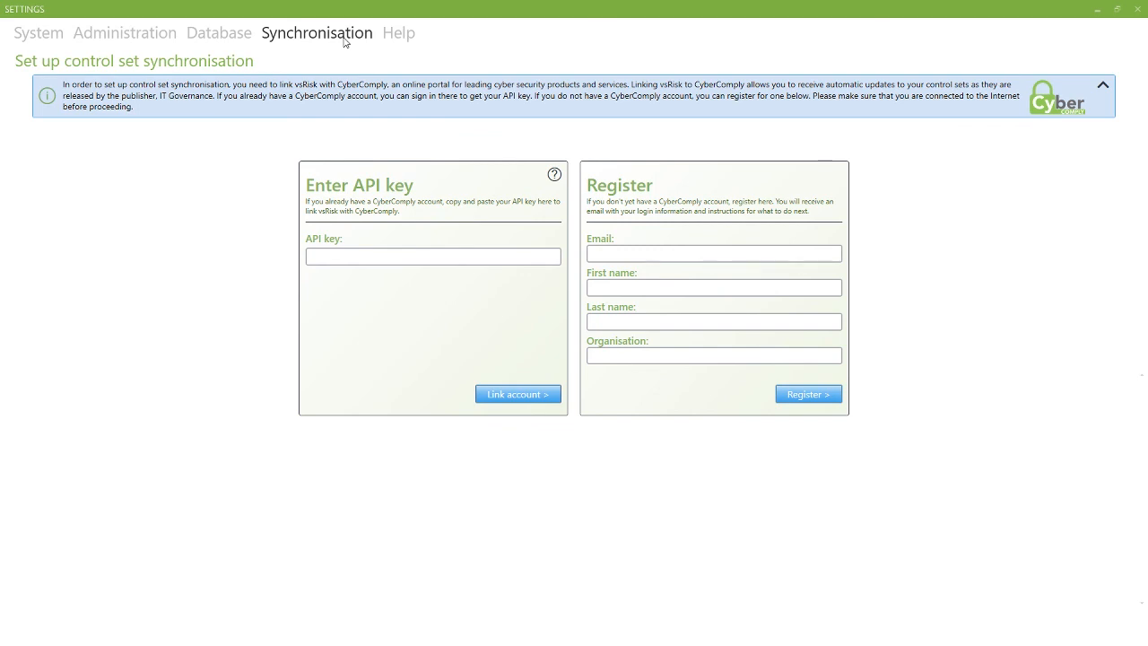
{"action": "left_click", "coordinate": [403, 39]}
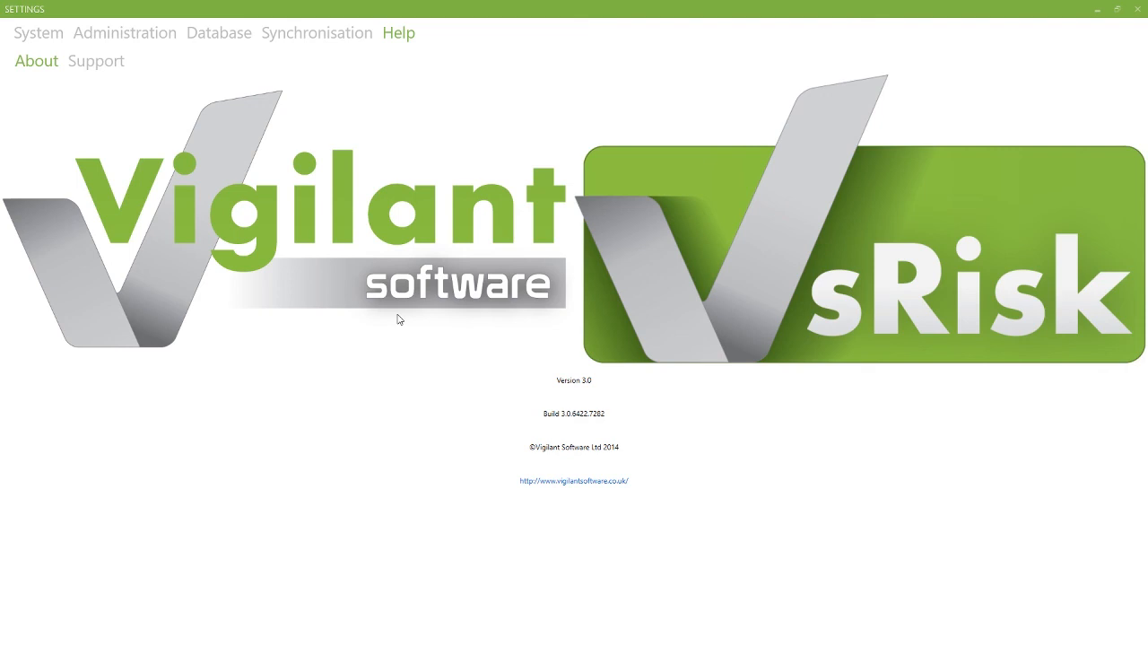
{"action": "left_click", "coordinate": [115, 68]}
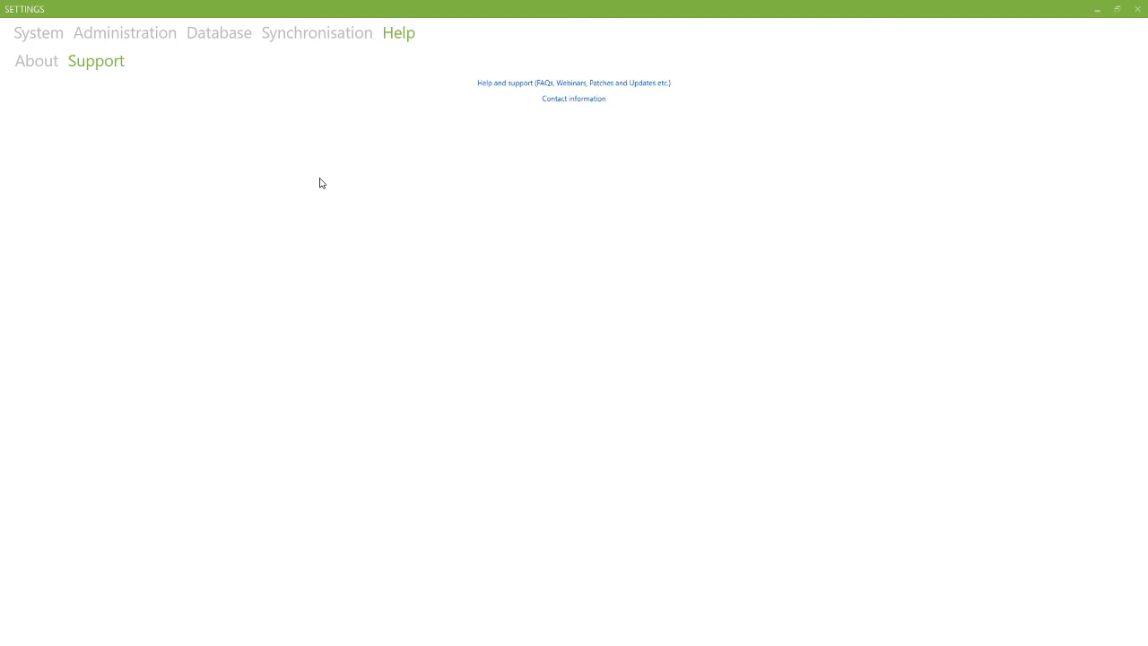
{"action": "left_click", "coordinate": [1138, 9]}
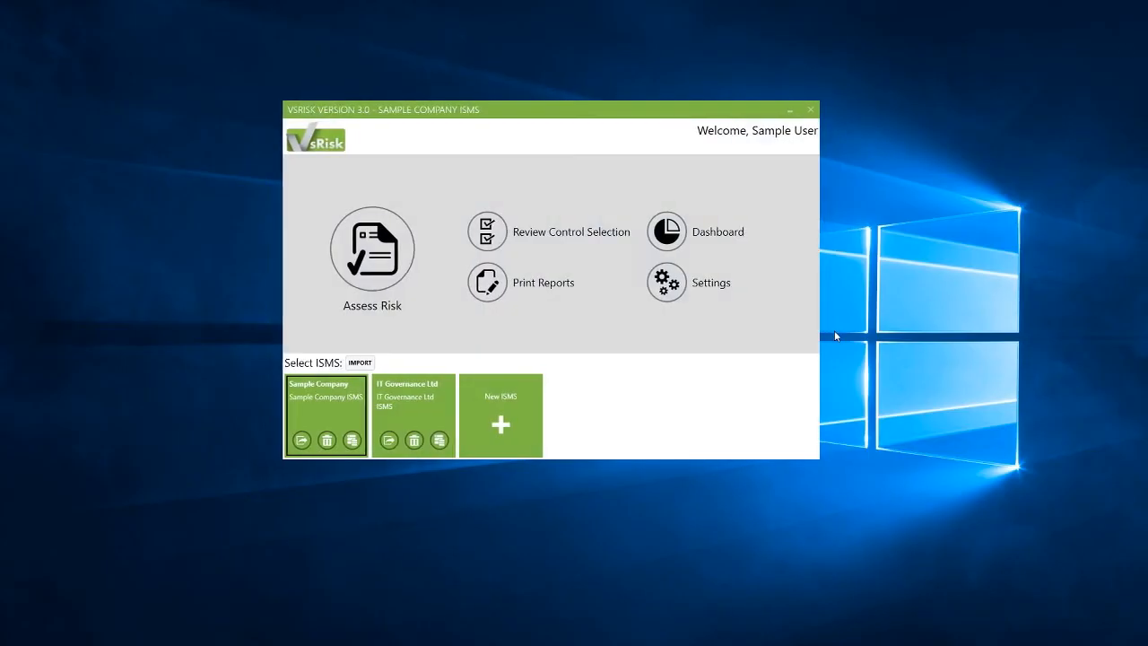